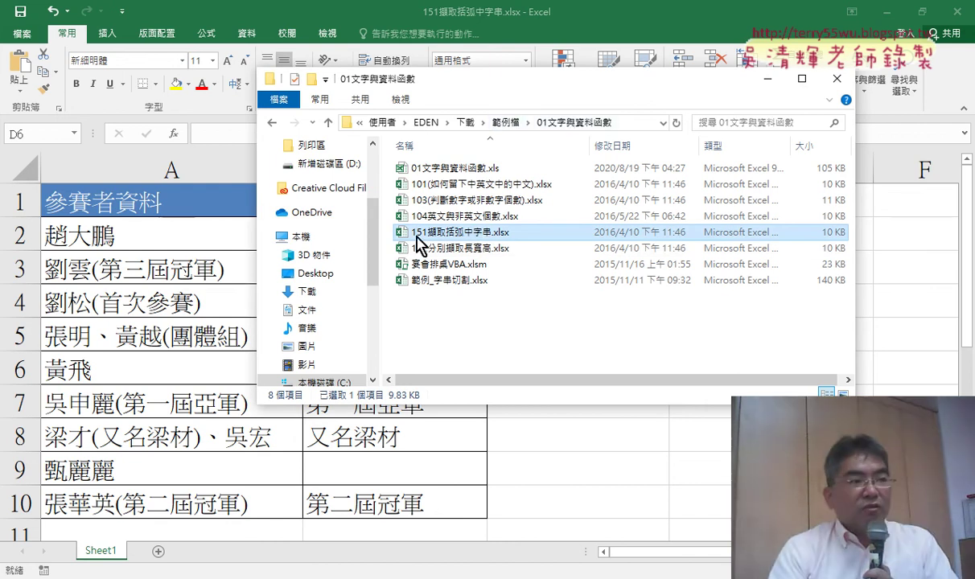
# - Leave File Explorer and bring the 151擷取括弧中字串 workbook to the front in Excel
pyautogui.moveTo(441, 243)
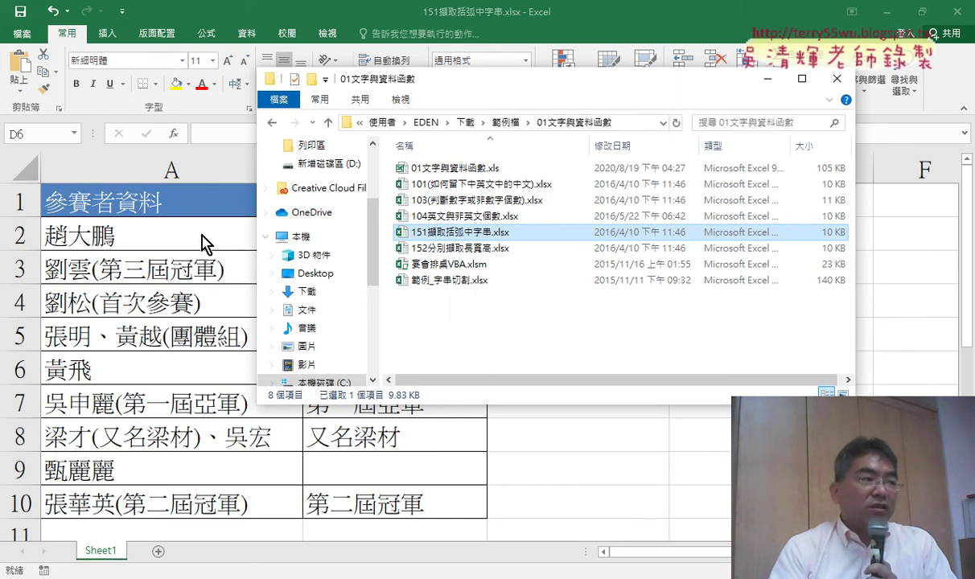
pyautogui.hotkey('alt', 'Tab')
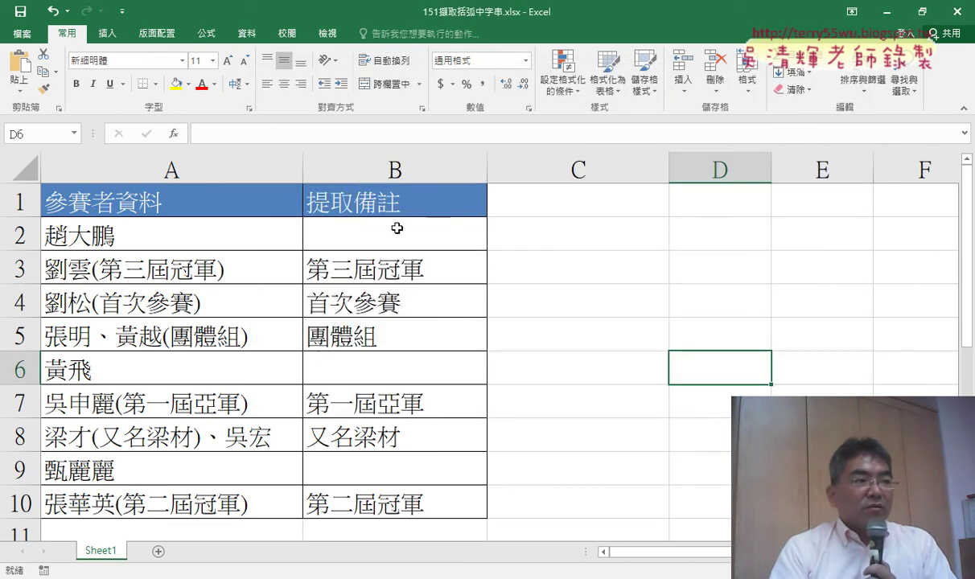
# - Delete the old extraction formulas from B2:B10 of the 提取備註 column
pyautogui.click(405, 162)
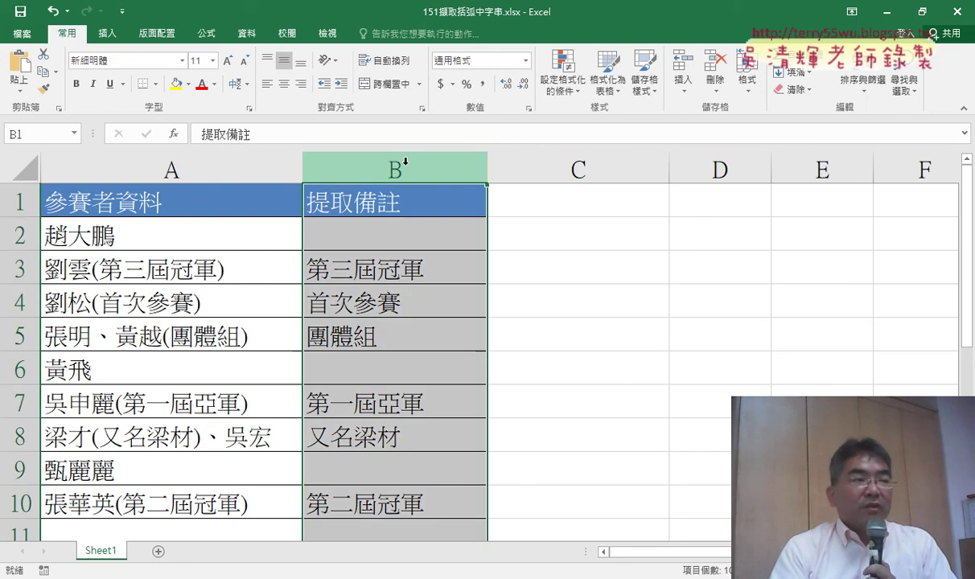
pyautogui.click(402, 232)
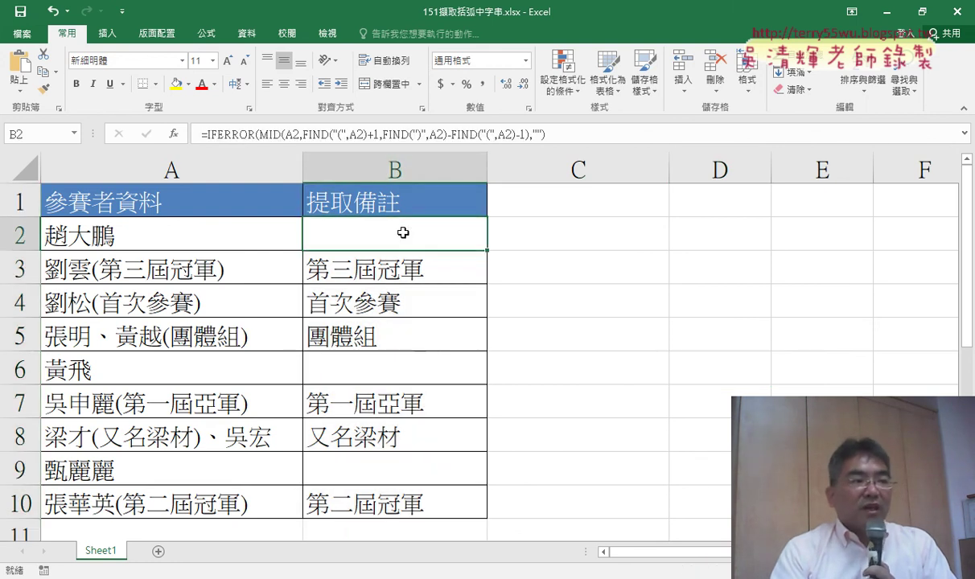
pyautogui.moveTo(402, 233); pyautogui.dragTo(390, 505)
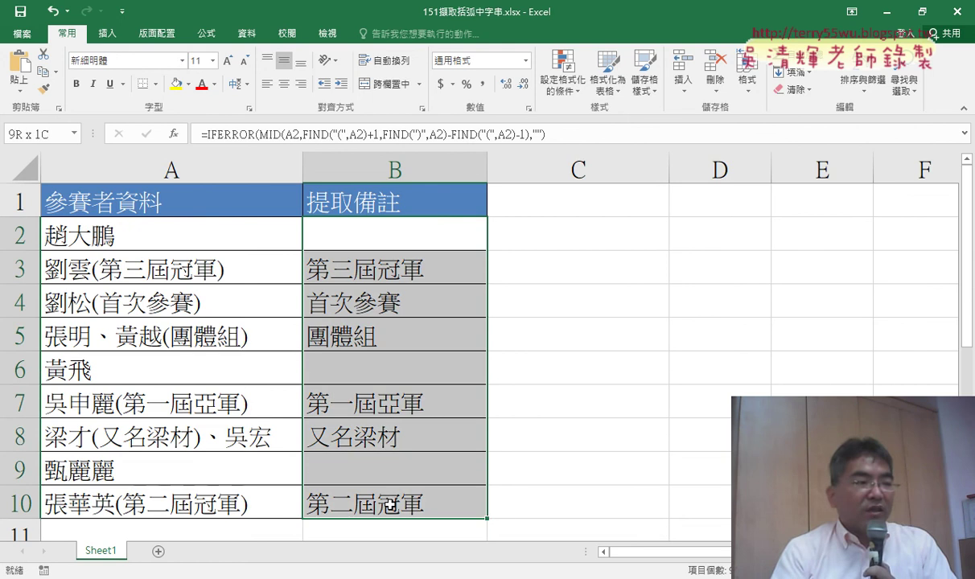
pyautogui.press('Delete')
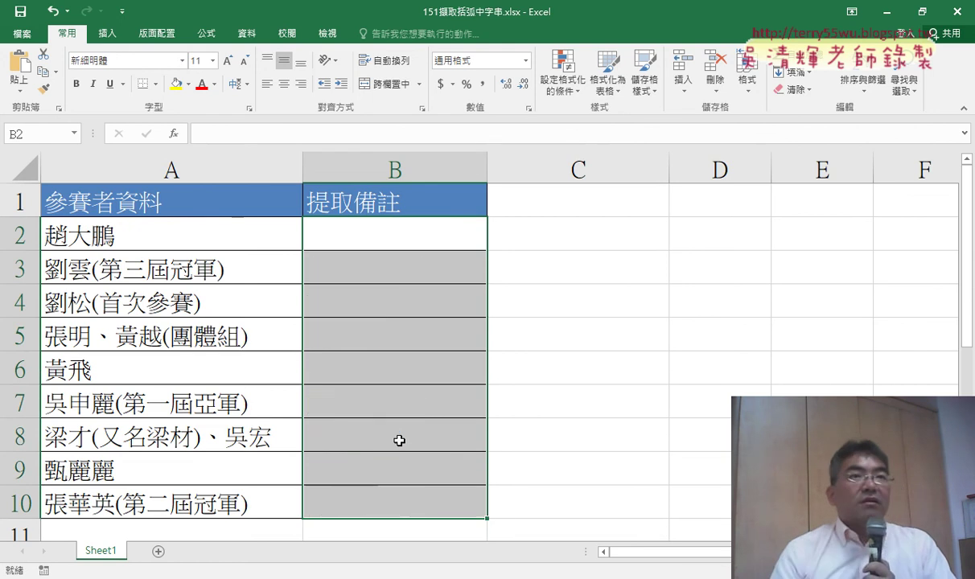
pyautogui.hotkey('ctrl', 'd')
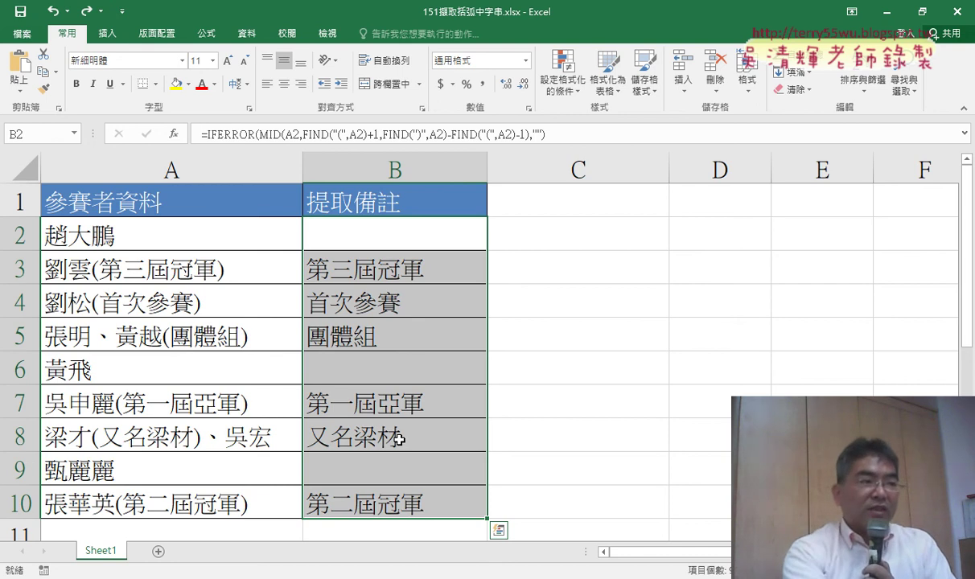
pyautogui.press('Delete')
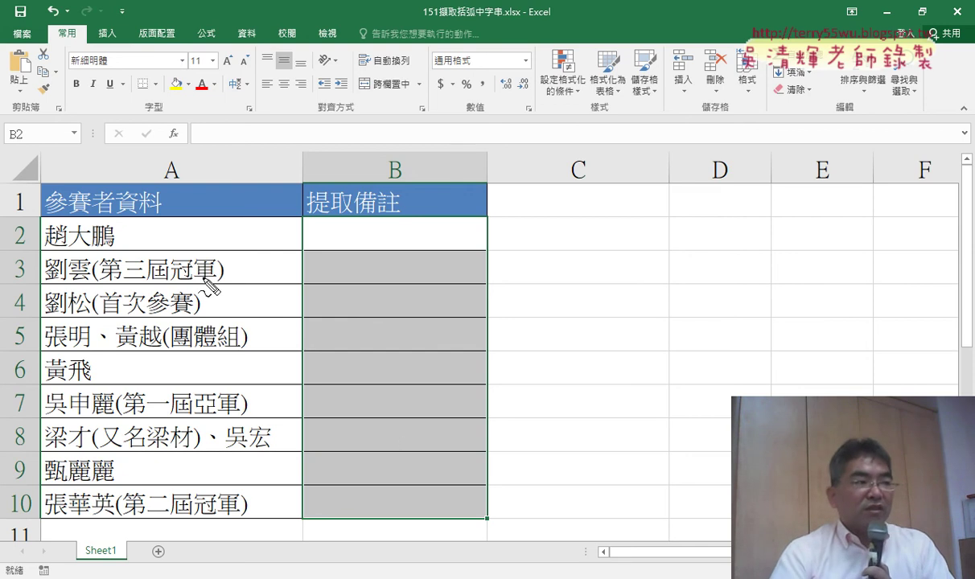
pyautogui.moveTo(107, 284); pyautogui.dragTo(389, 284)
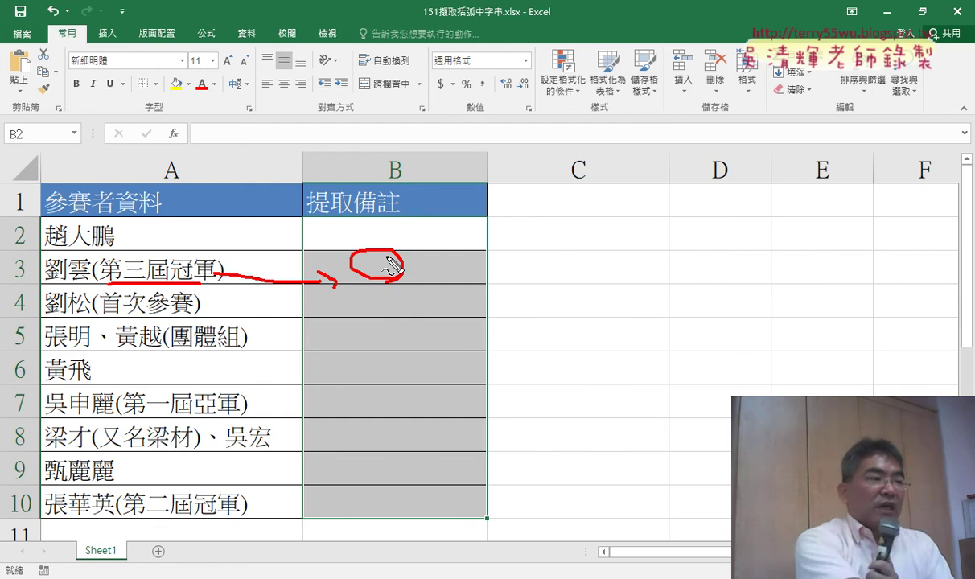
pyautogui.press('Escape')
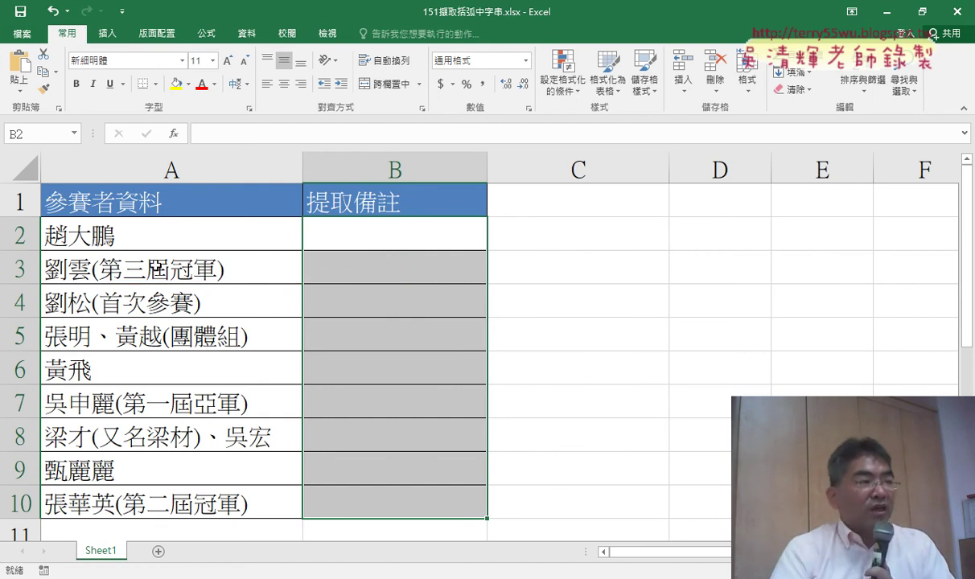
pyautogui.doubleClick(155, 268)
pyautogui.moveTo(98, 270); pyautogui.dragTo(207, 279)
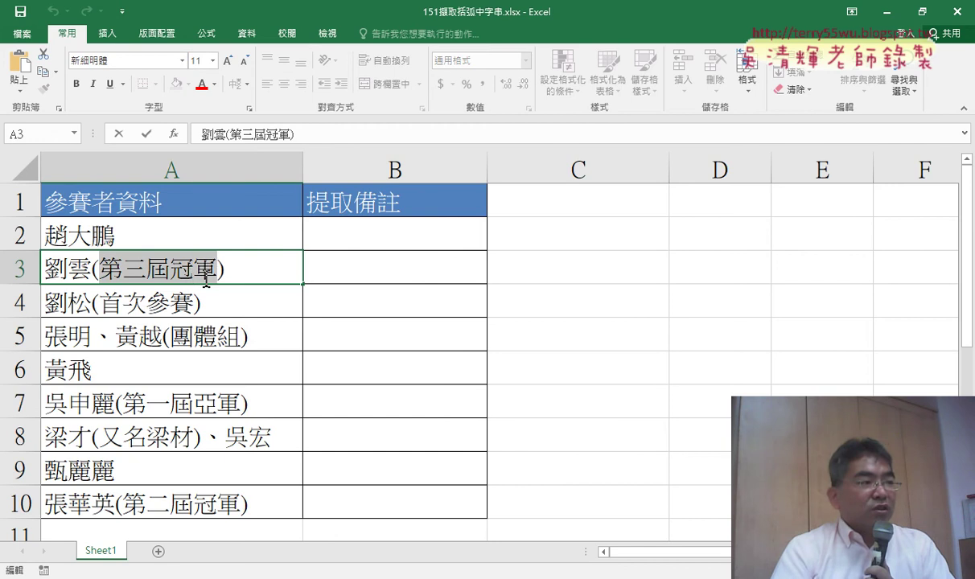
pyautogui.click(365, 270)
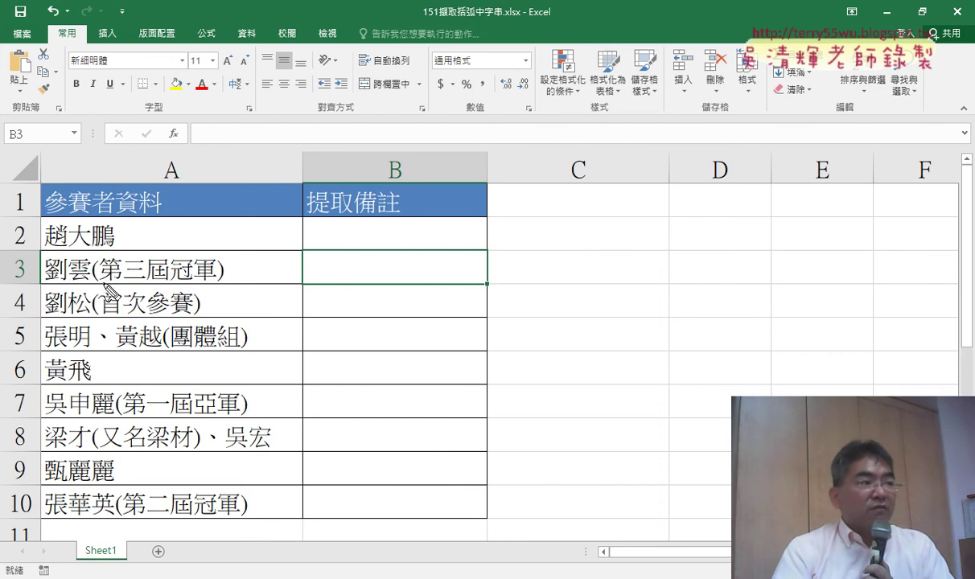
pyautogui.moveTo(86, 286); pyautogui.dragTo(101, 283)
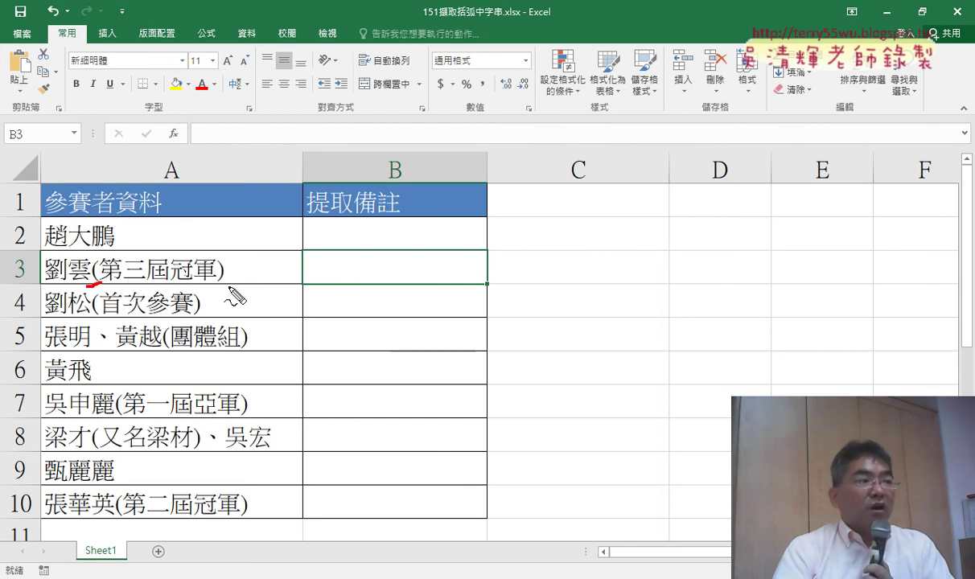
pyautogui.moveTo(229, 287); pyautogui.dragTo(211, 292)
pyautogui.moveTo(87, 288); pyautogui.dragTo(113, 283)
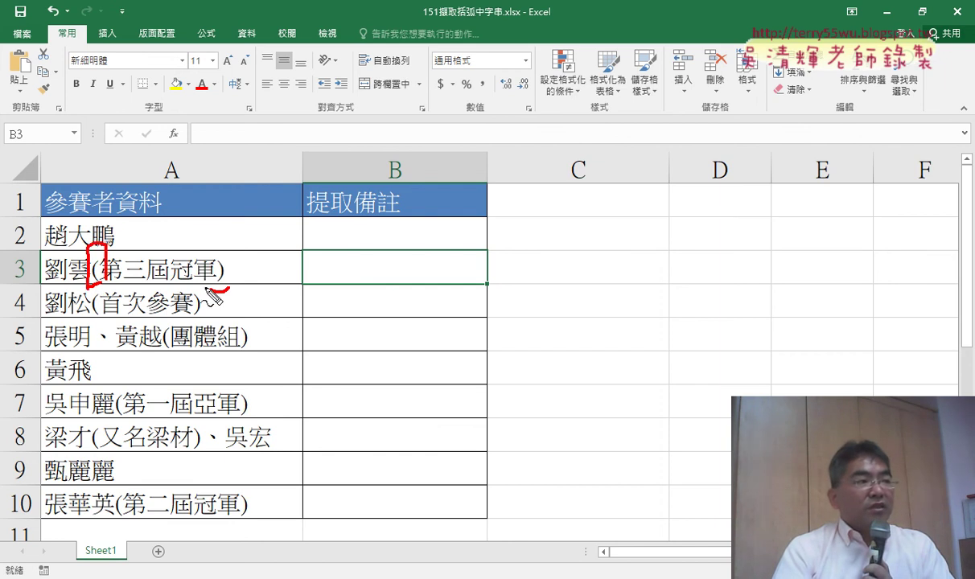
pyautogui.moveTo(222, 249)
pyautogui.mouseDown()
pyautogui.moveTo(222, 286)
pyautogui.moveTo(235, 283)
pyautogui.mouseUp()
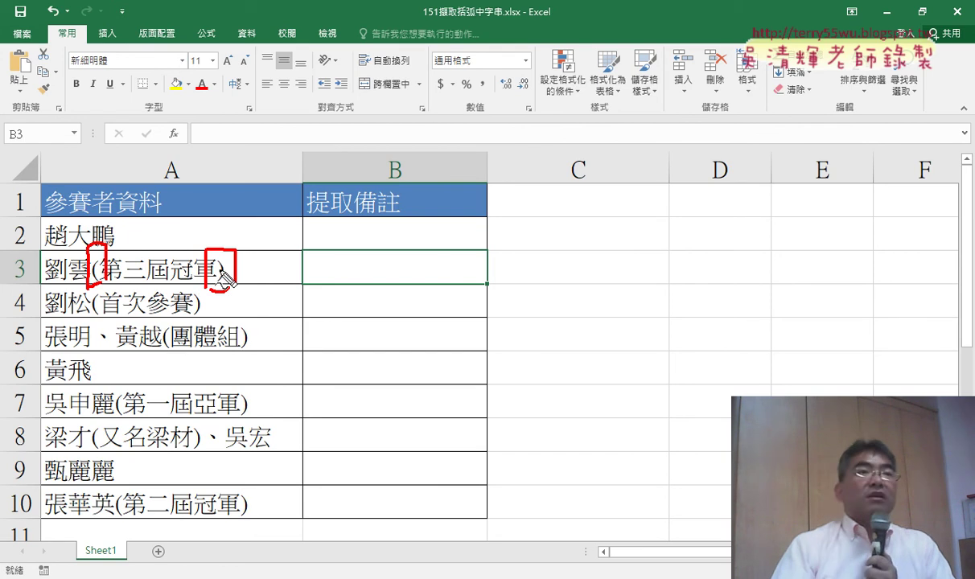
pyautogui.moveTo(86, 193); pyautogui.dragTo(94, 200)
pyautogui.click(91, 221)
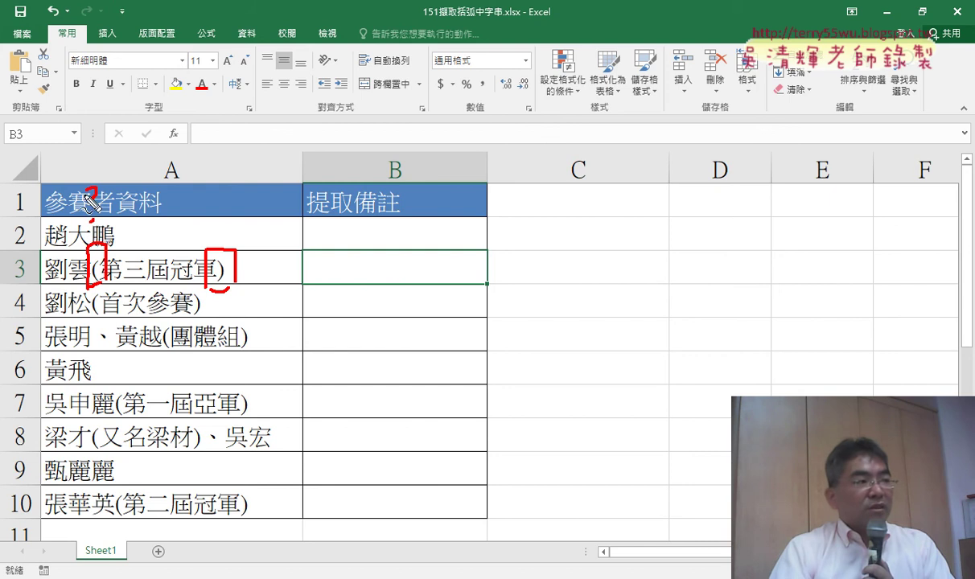
pyautogui.moveTo(225, 193); pyautogui.dragTo(230, 211)
pyautogui.moveTo(237, 201); pyautogui.dragTo(234, 249)
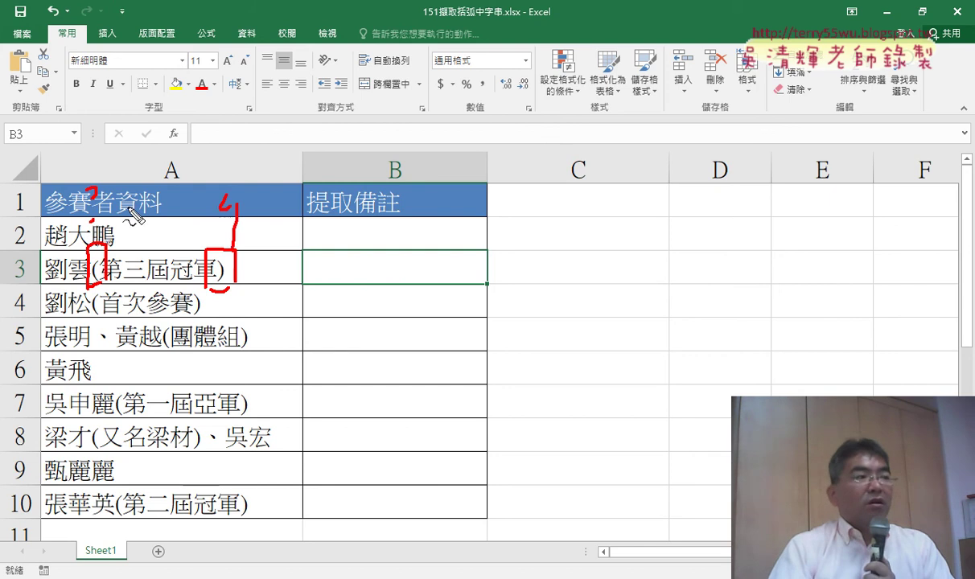
pyautogui.moveTo(85, 190); pyautogui.dragTo(91, 220)
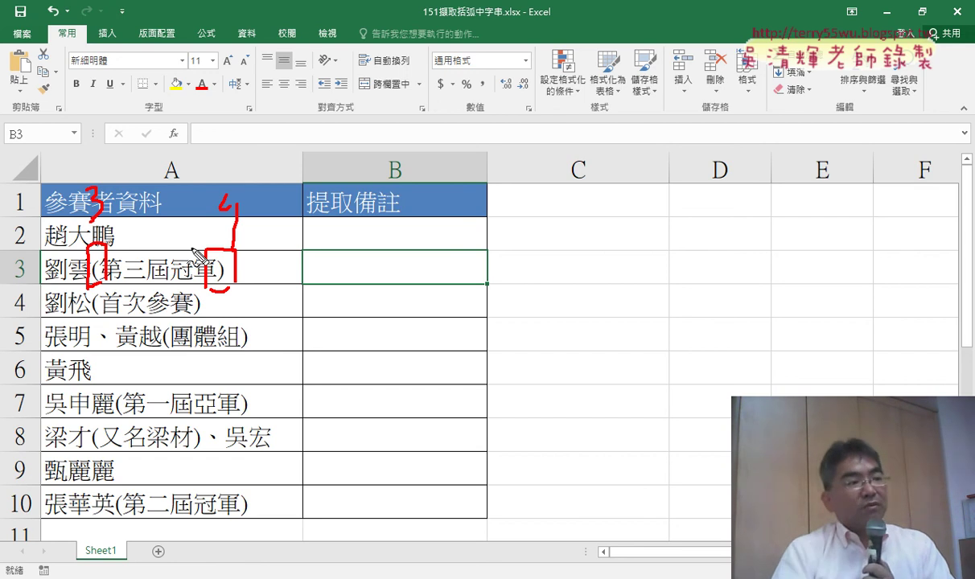
pyautogui.moveTo(255, 274); pyautogui.dragTo(326, 280)
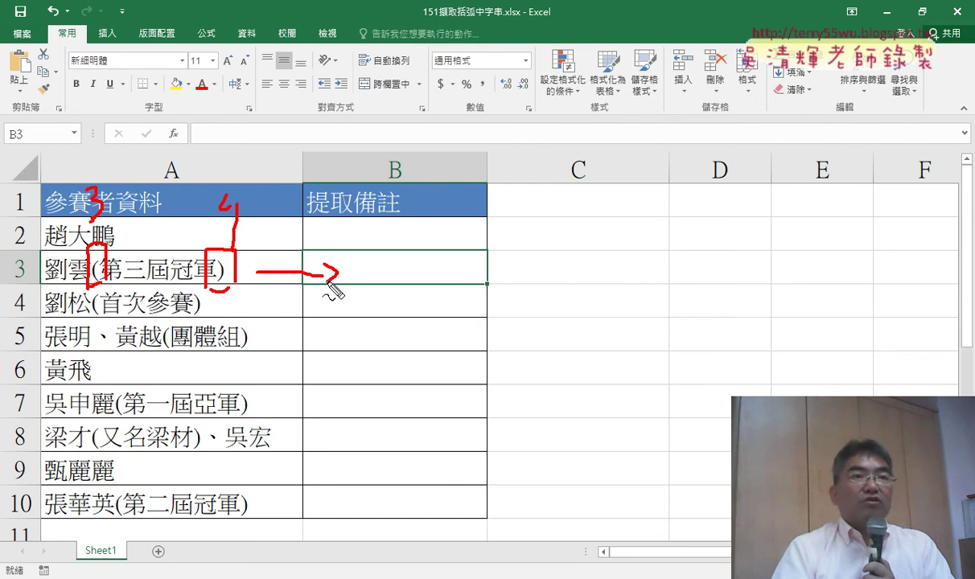
pyautogui.moveTo(139, 160); pyautogui.dragTo(172, 161)
pyautogui.moveTo(214, 124)
pyautogui.mouseDown()
pyautogui.moveTo(214, 163)
pyautogui.moveTo(203, 161)
pyautogui.mouseUp()
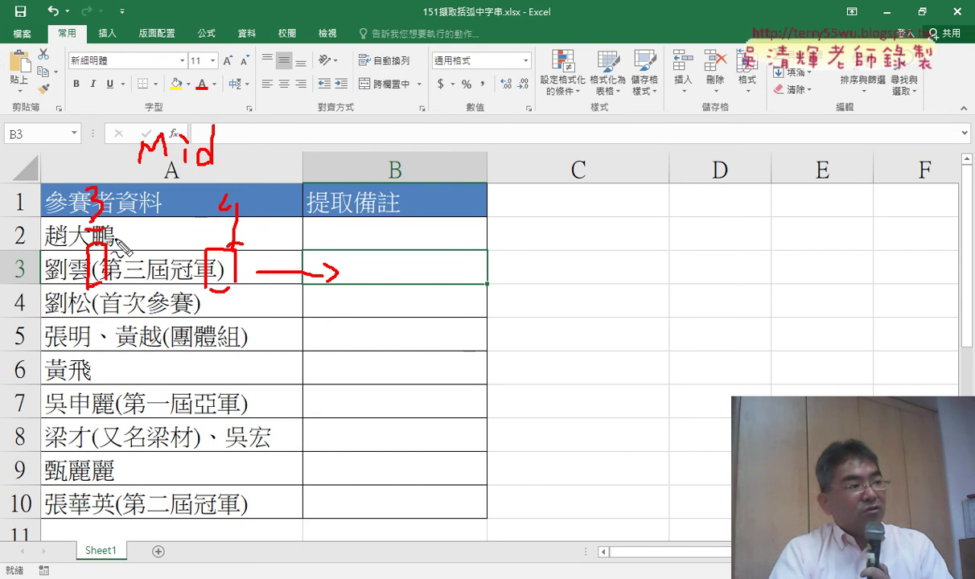
pyautogui.moveTo(127, 200); pyautogui.dragTo(133, 224)
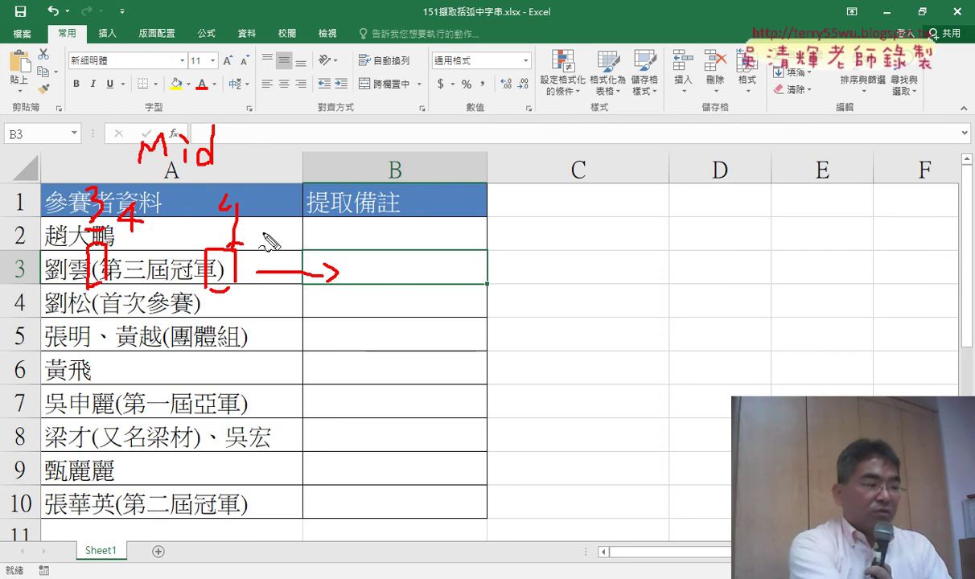
pyautogui.press('Escape')
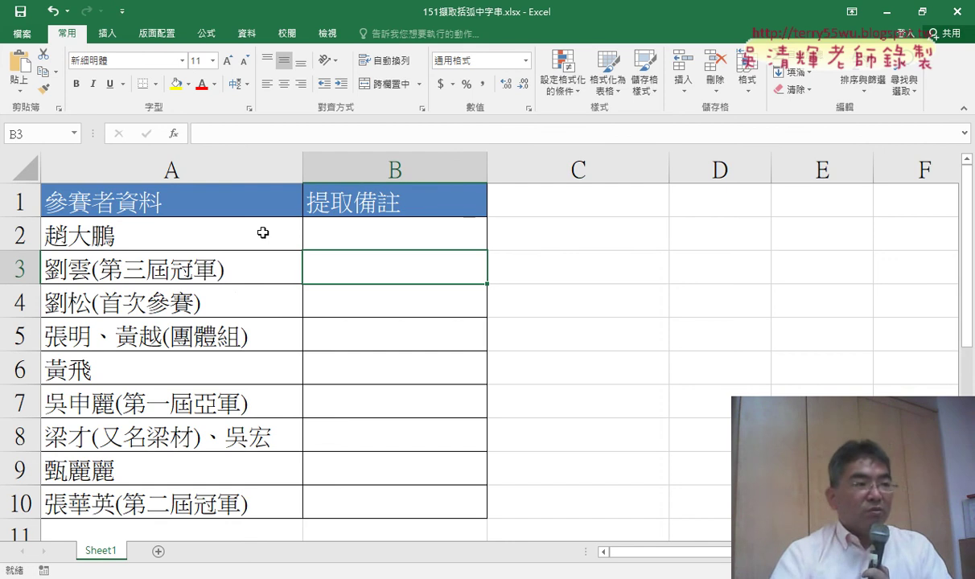
# - Insert a function into B3, choosing FIND from the 文字 (Text) category
pyautogui.click(173, 134)
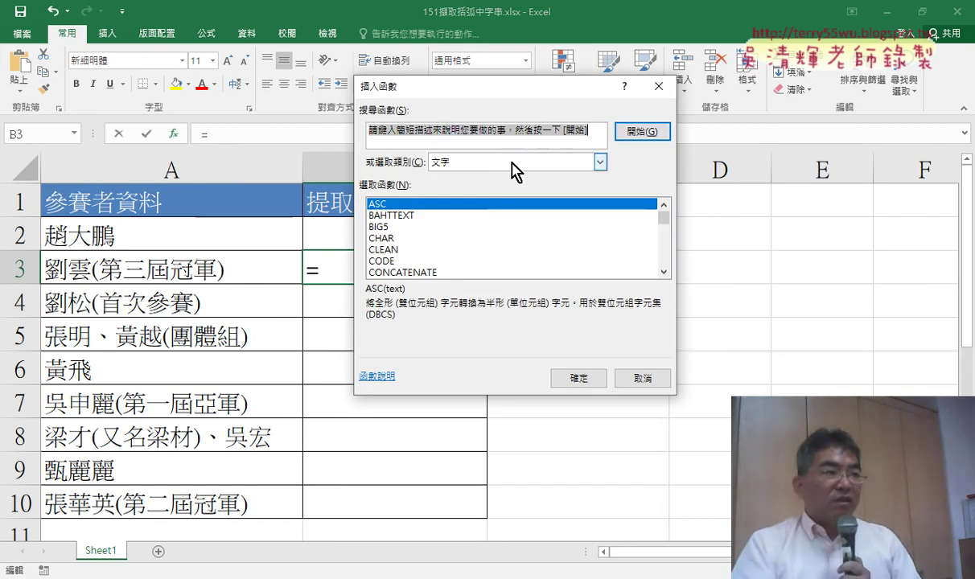
pyautogui.click(460, 164)
pyautogui.click(563, 163)
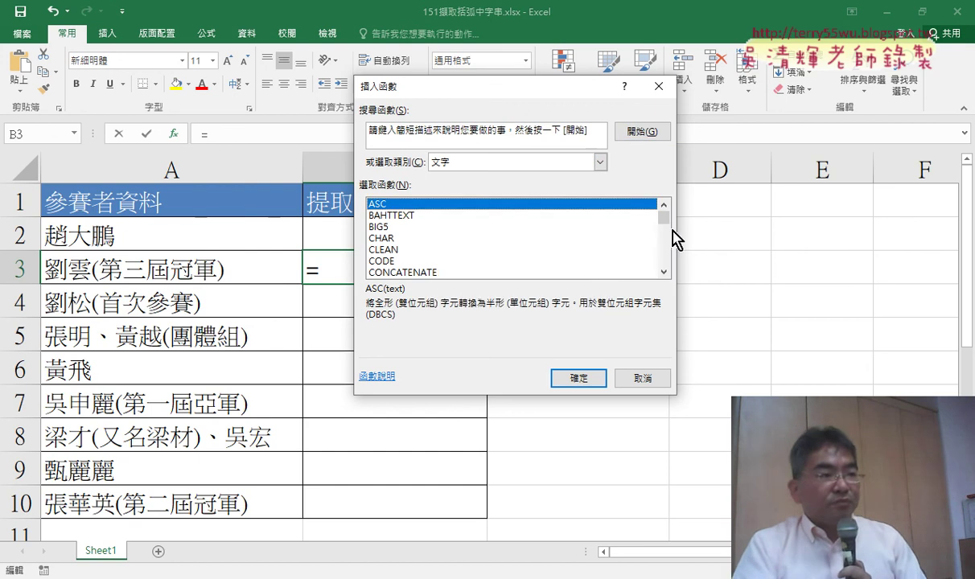
pyautogui.scroll(-4, 666, 241)
pyautogui.scroll(3, 664, 213)
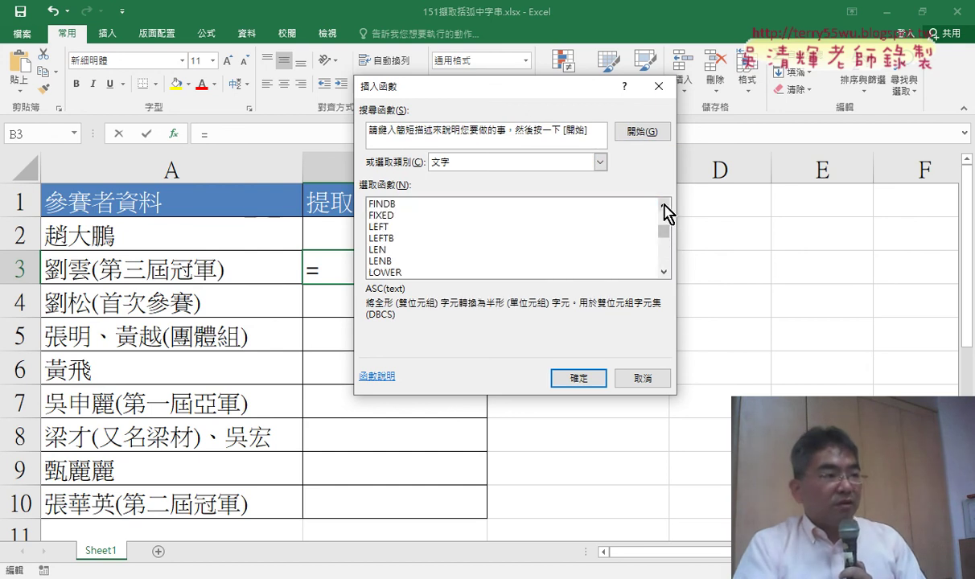
pyautogui.click(392, 205)
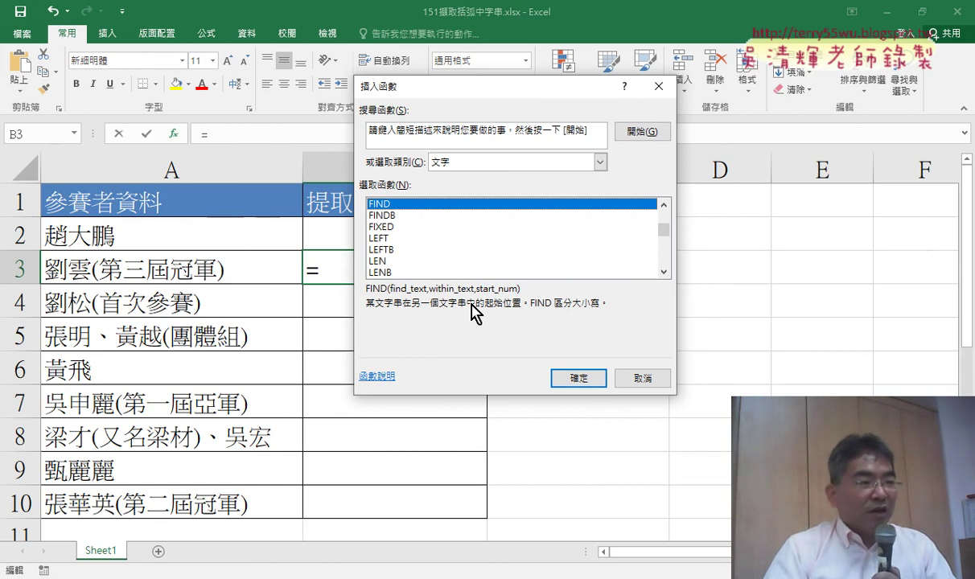
# - Enter "(" as FIND's search text in the Function Arguments dialog
pyautogui.click(583, 377)
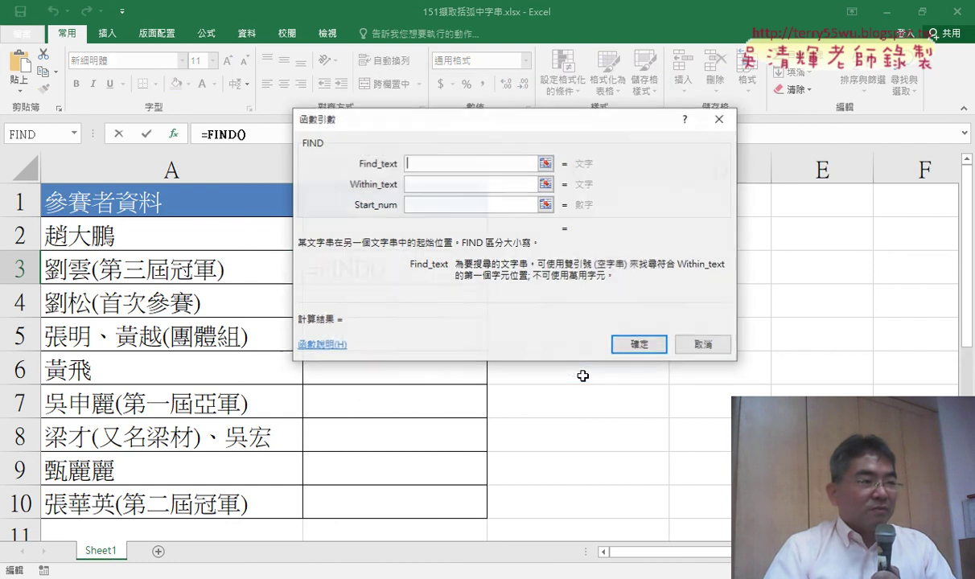
pyautogui.moveTo(552, 133); pyautogui.dragTo(753, 144)
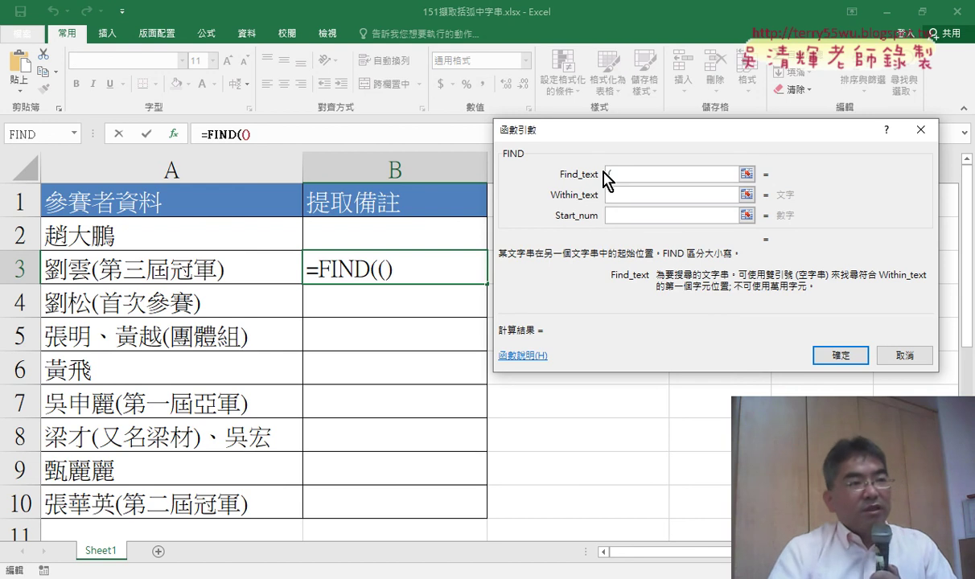
pyautogui.write('(')
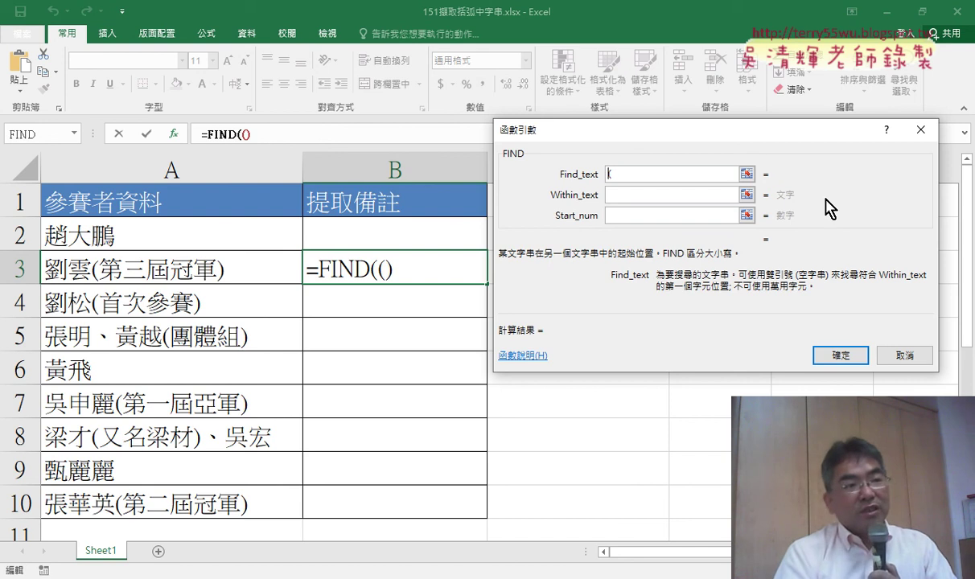
pyautogui.click(677, 197)
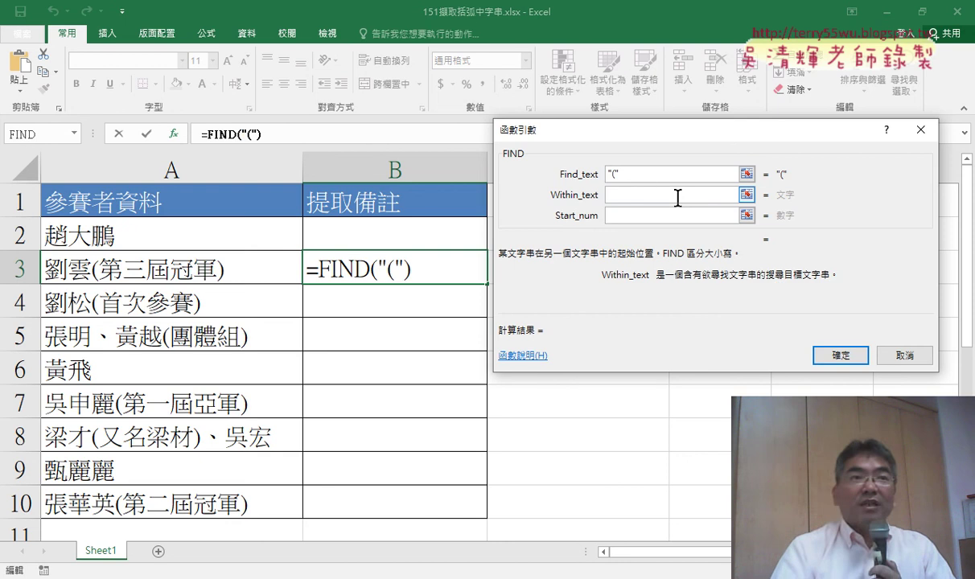
pyautogui.moveTo(624, 176); pyautogui.dragTo(603, 179)
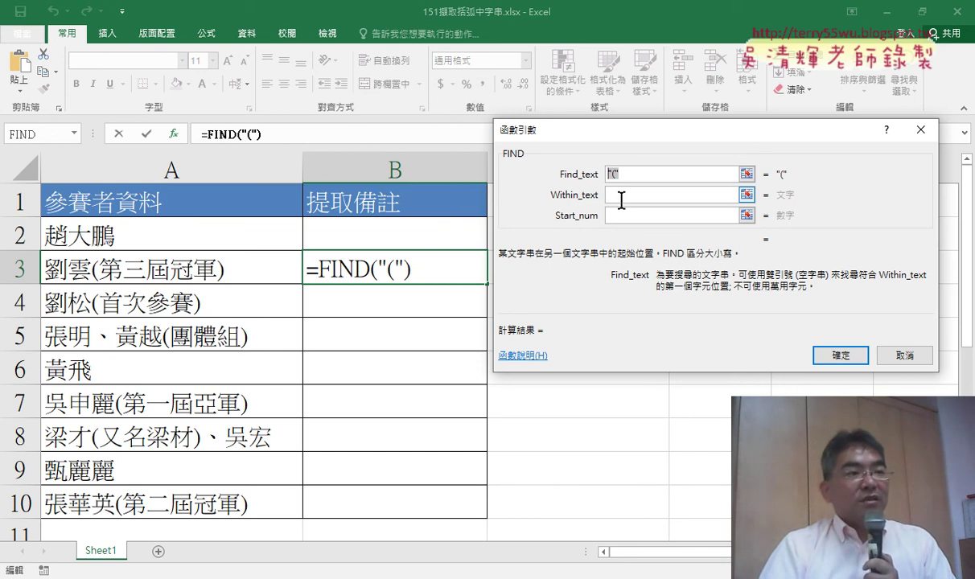
# - Use A3 as Within_text, leave Start_num blank, and confirm =FIND("(",A3), returning 3
pyautogui.click(621, 199)
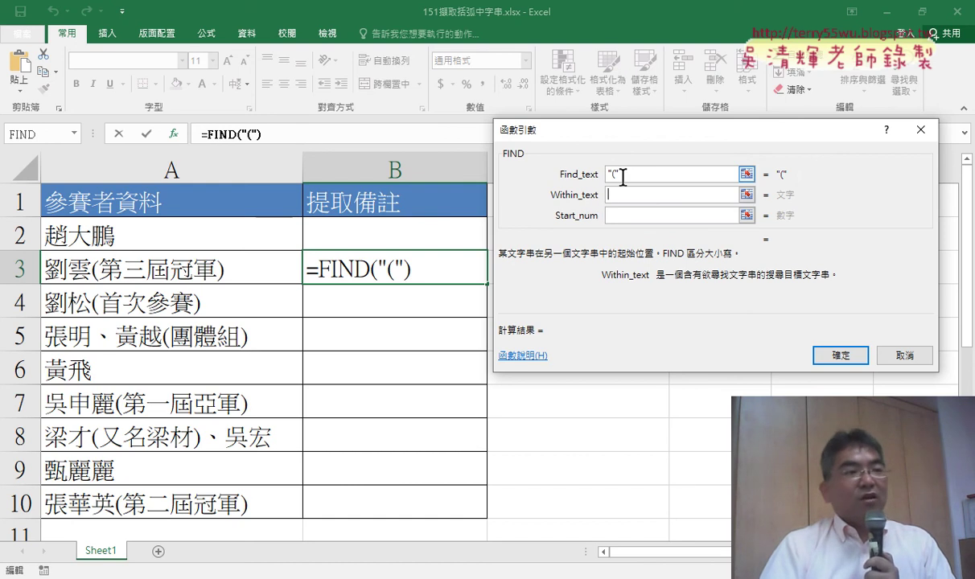
pyautogui.click(233, 269)
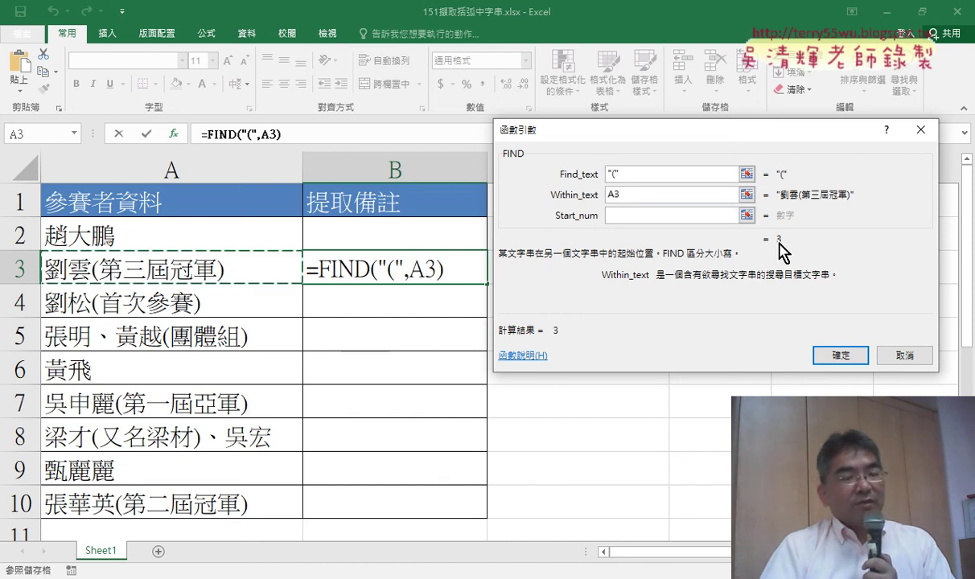
pyautogui.click(609, 215)
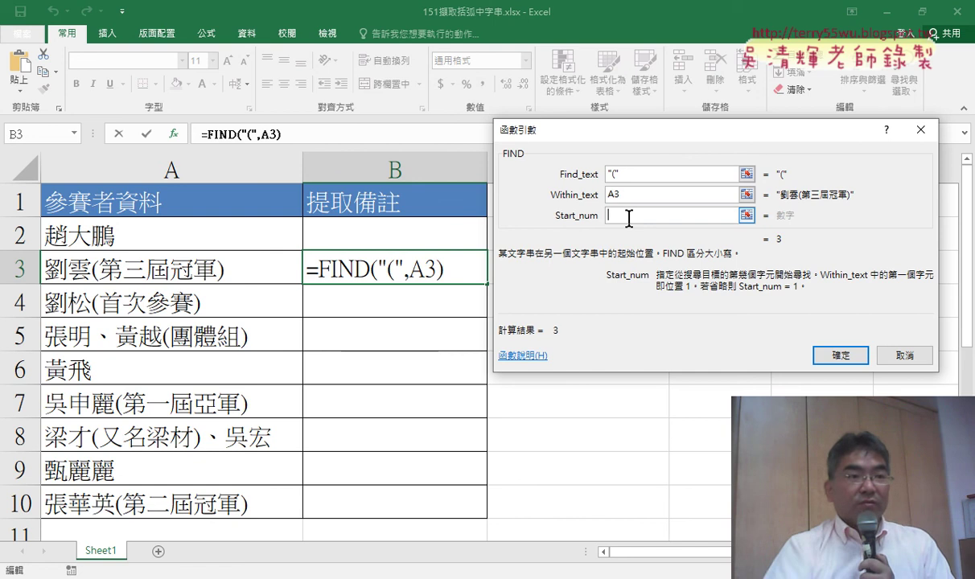
pyautogui.write('4')
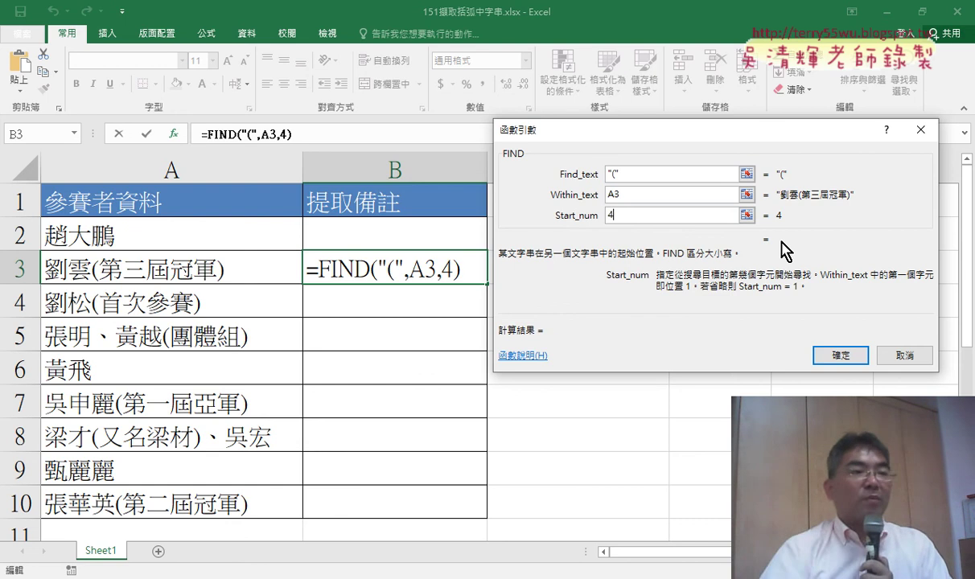
pyautogui.press('BackSpace')
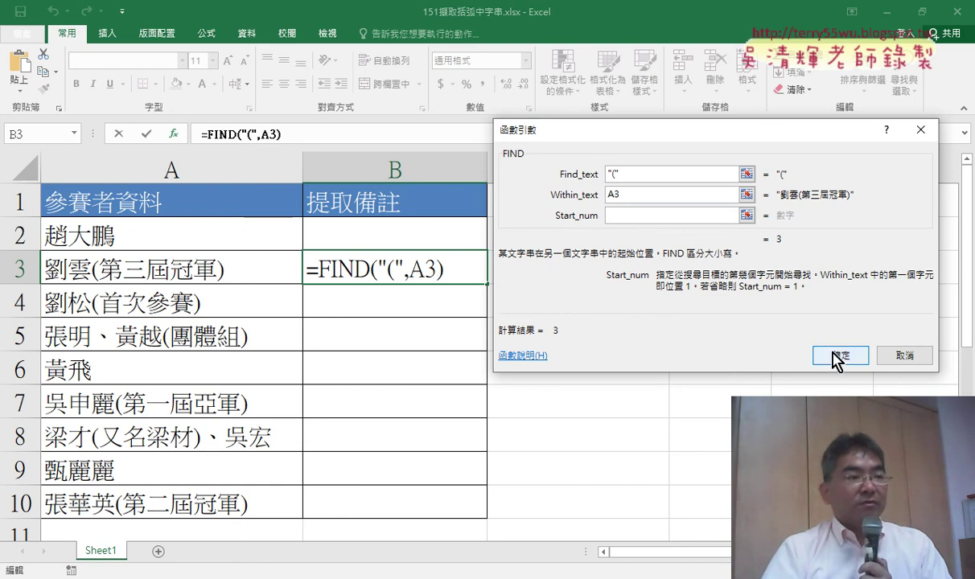
pyautogui.click(836, 355)
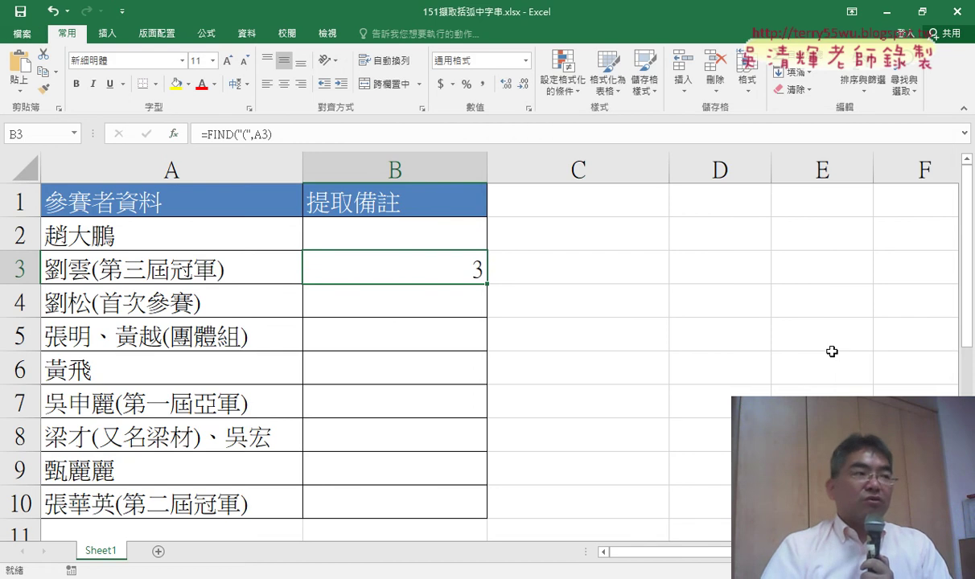
# - Change B3's formula to =FIND(")",A3) so it returns 9
pyautogui.click(306, 135)
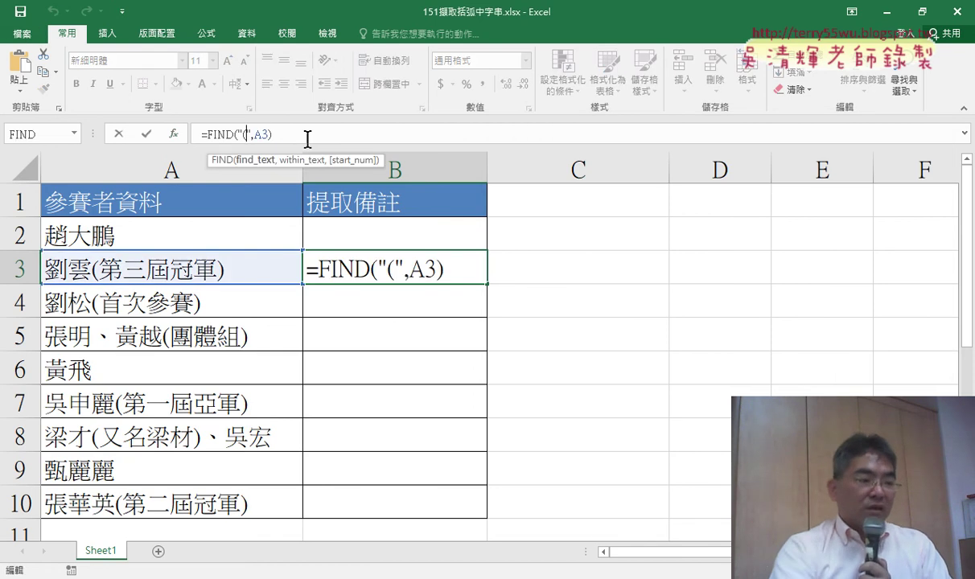
pyautogui.press('Delete')
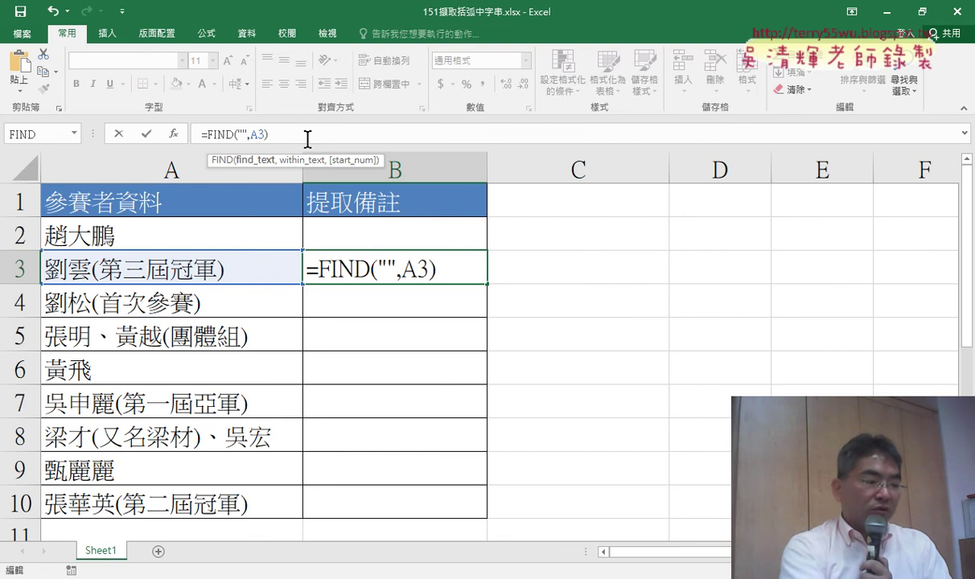
pyautogui.write(')')
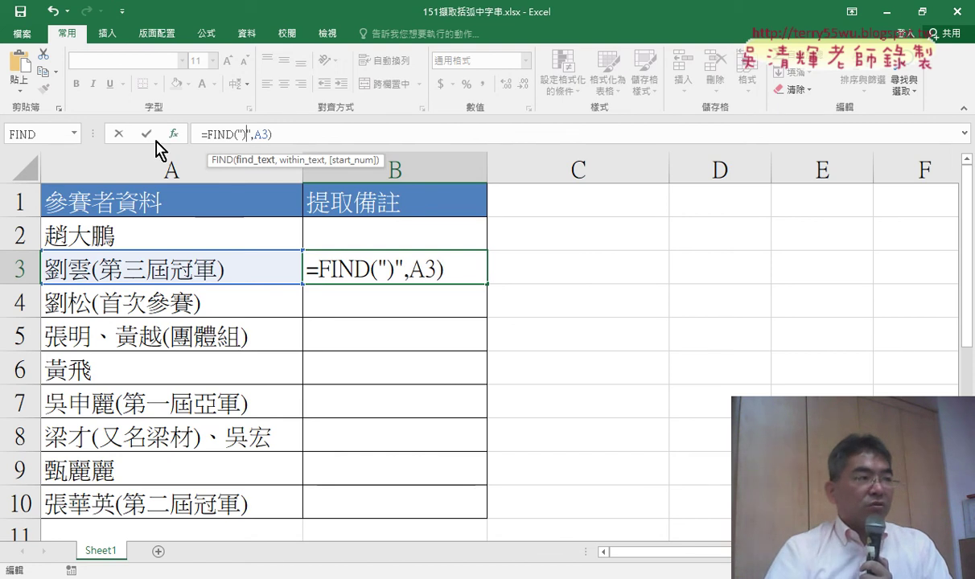
pyautogui.click(145, 136)
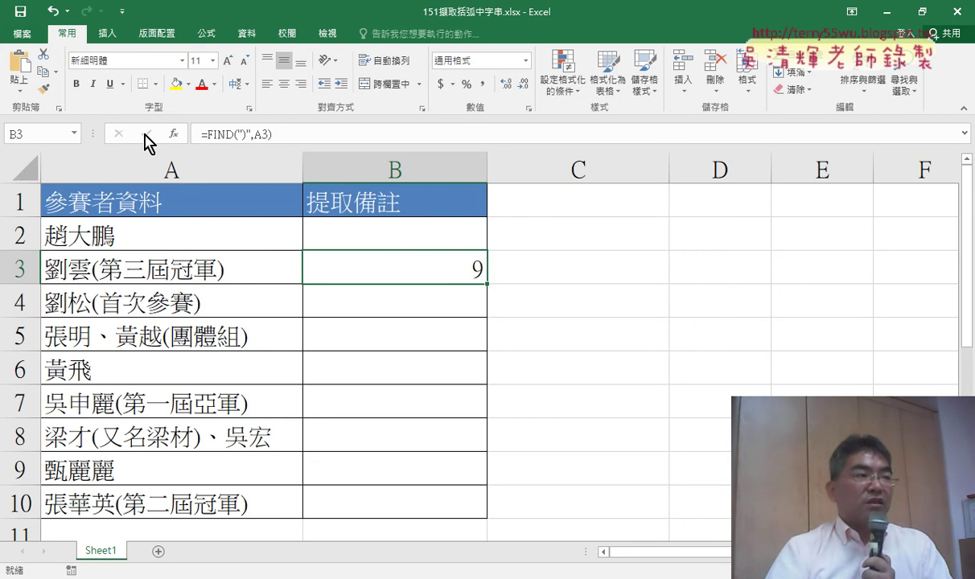
pyautogui.moveTo(206, 135); pyautogui.dragTo(282, 147)
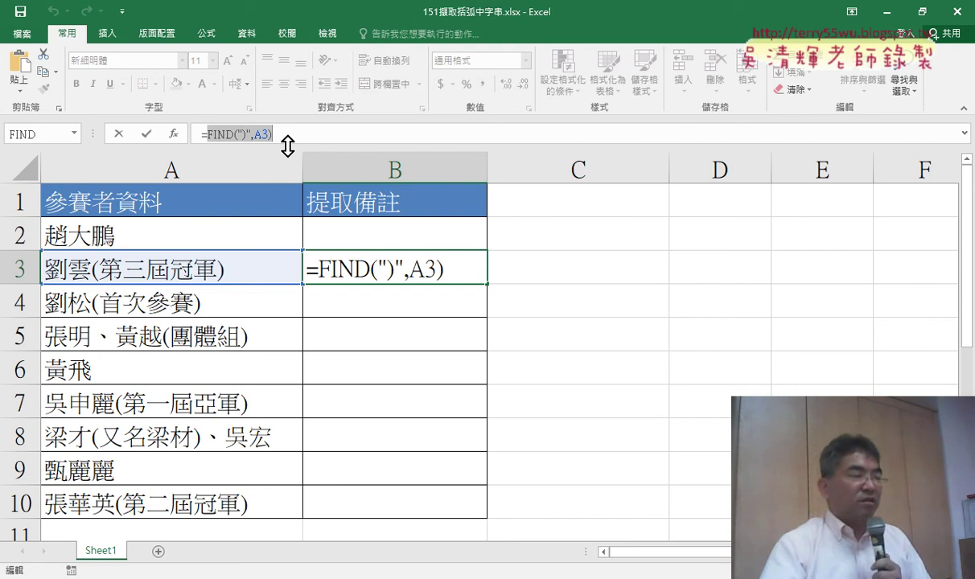
# - Cut the FIND expression out of B3's formula and insert MID in its place
pyautogui.rightClick(242, 135)
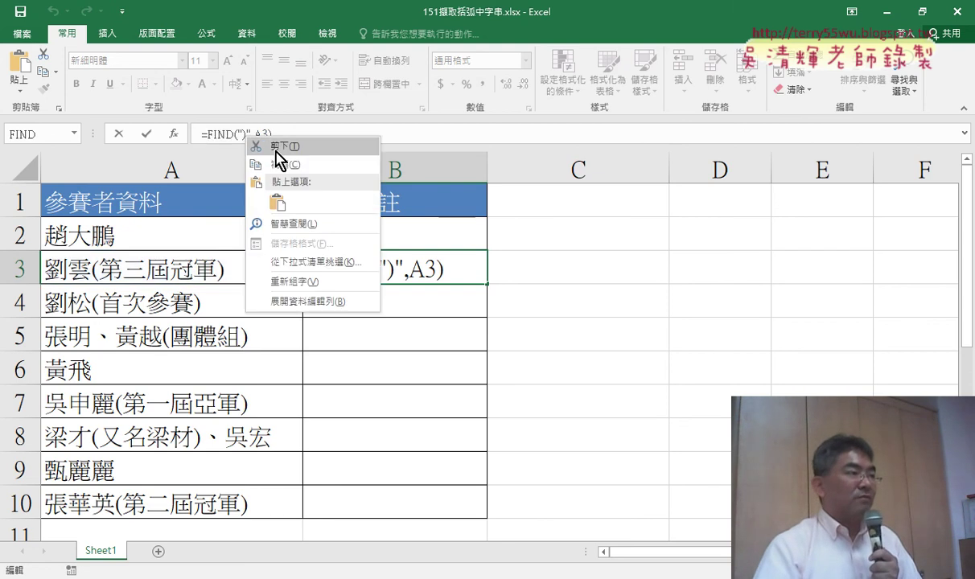
pyautogui.click(277, 147)
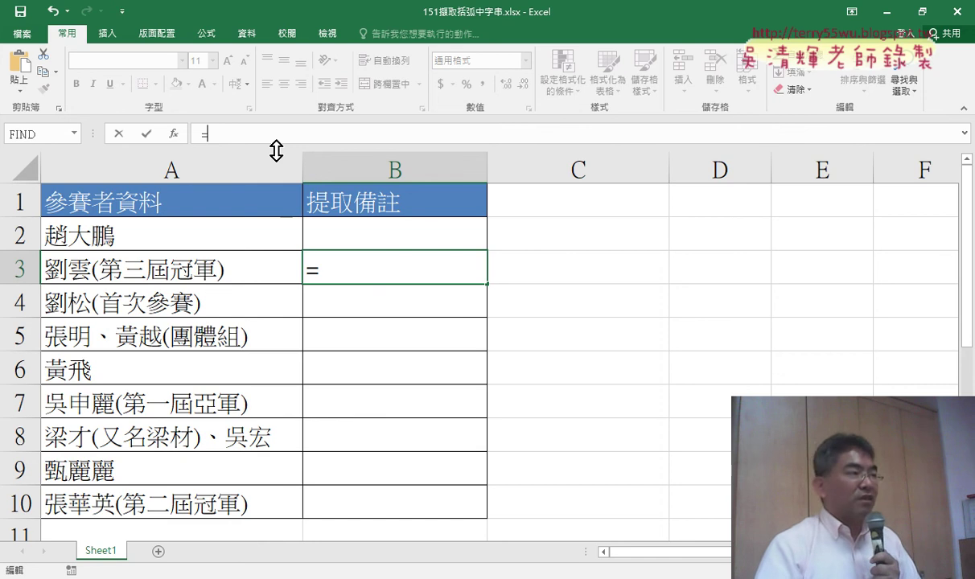
pyautogui.click(172, 133)
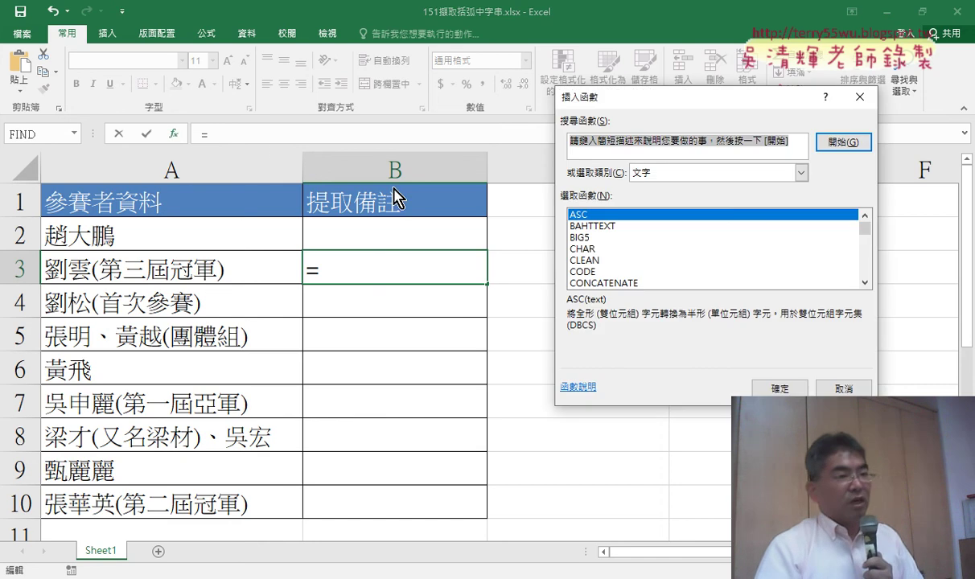
pyautogui.click(865, 282)
pyautogui.click(864, 282)
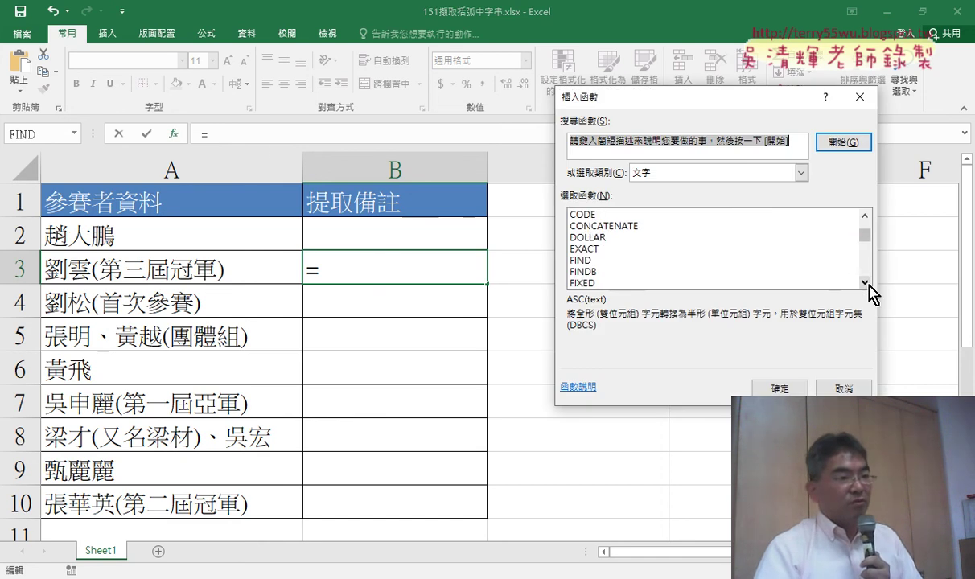
pyautogui.click(865, 282)
pyautogui.click(865, 282)
pyautogui.click(650, 283)
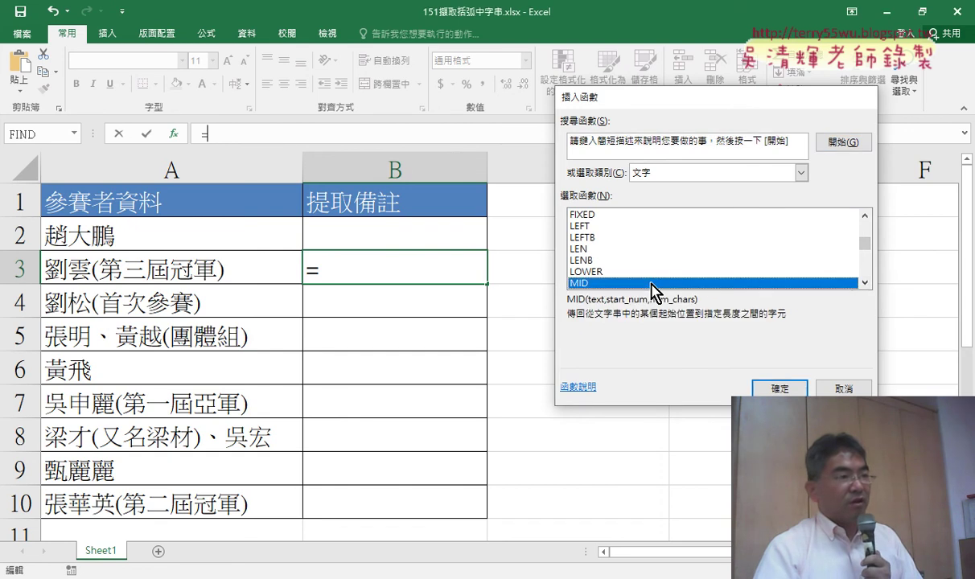
pyautogui.doubleClick(651, 283)
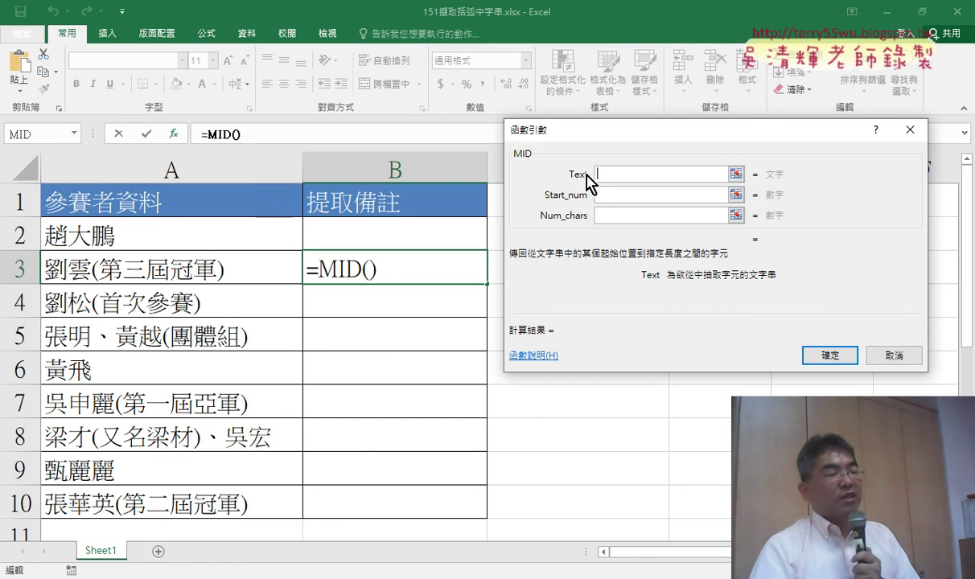
# - Set MID's Text to A3 and Start_num to FIND("(",A3)+1, evaluating to 4
pyautogui.click(189, 271)
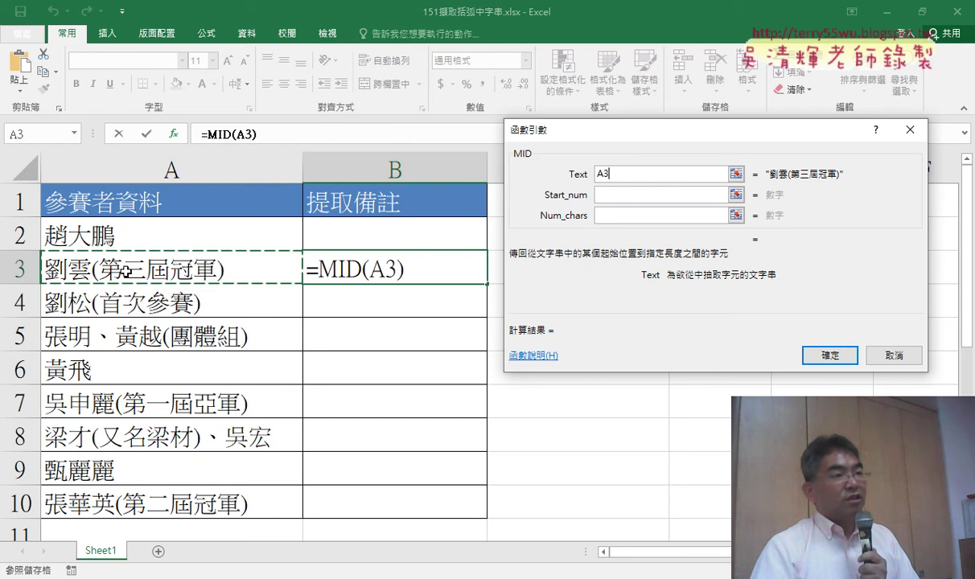
pyautogui.click(615, 195)
pyautogui.rightClick(614, 195)
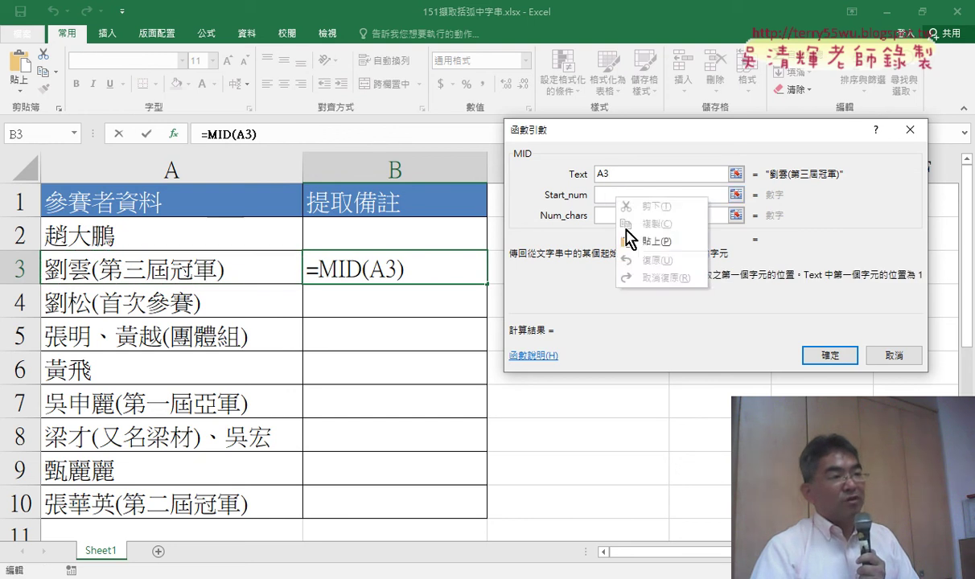
pyautogui.click(653, 239)
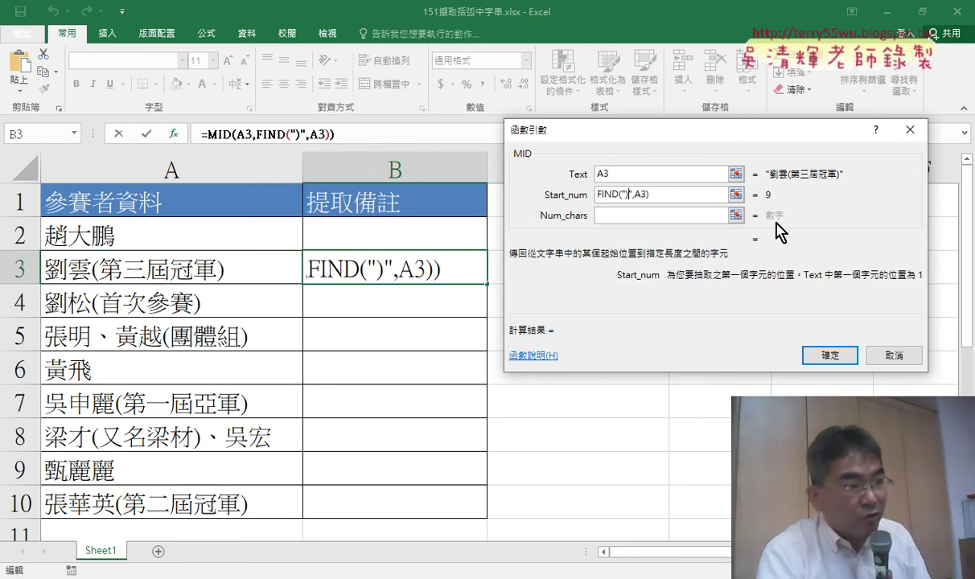
pyautogui.press('BackSpace')
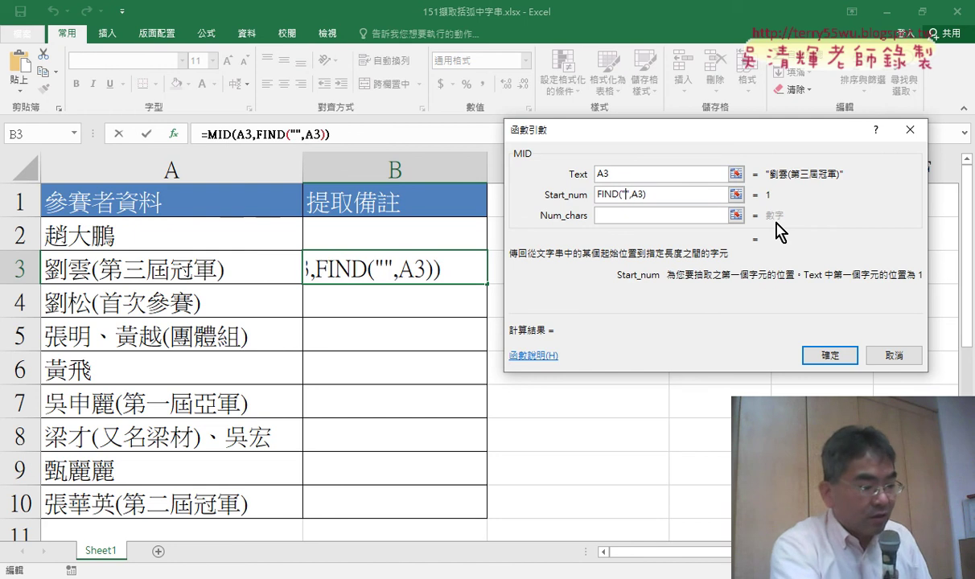
pyautogui.write('(')
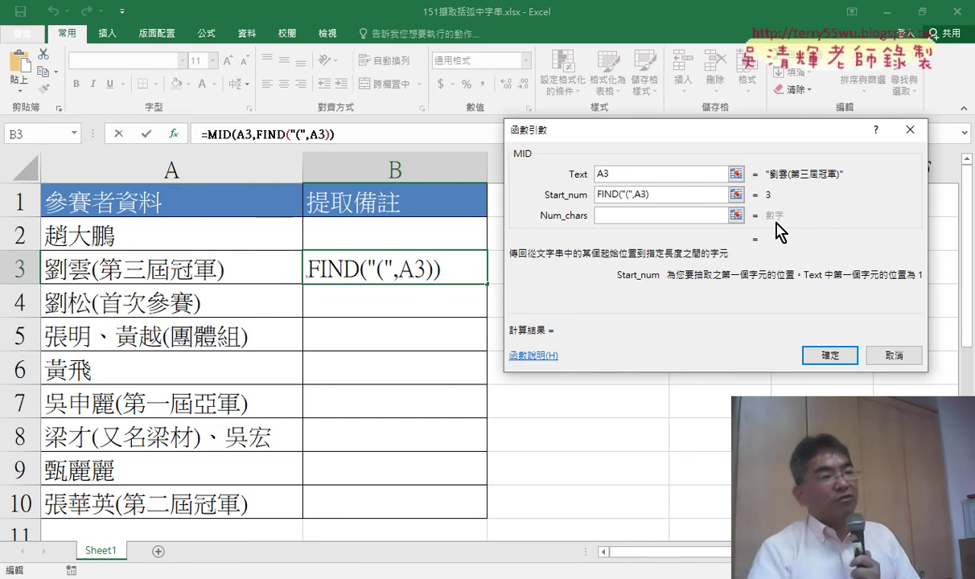
pyautogui.click(696, 196)
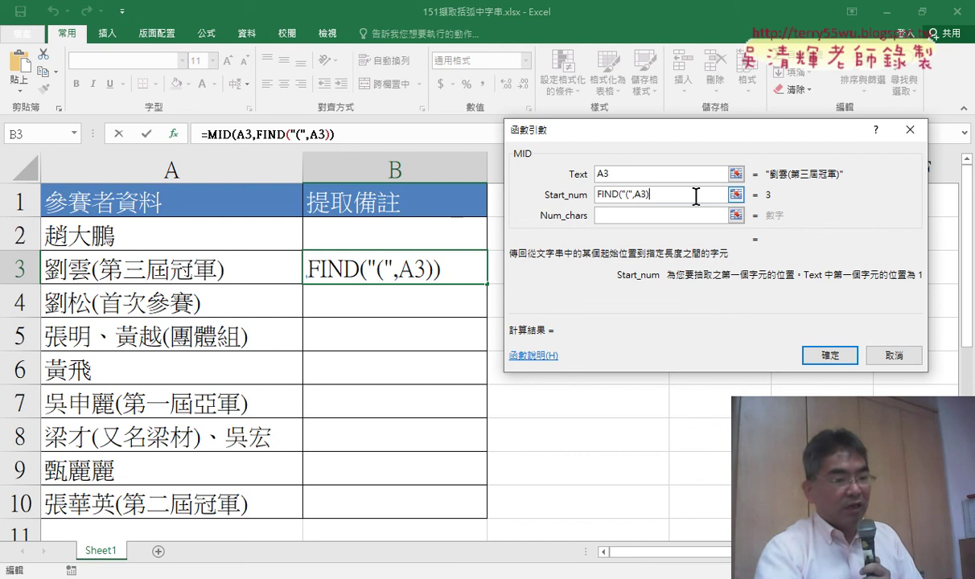
pyautogui.write('+1')
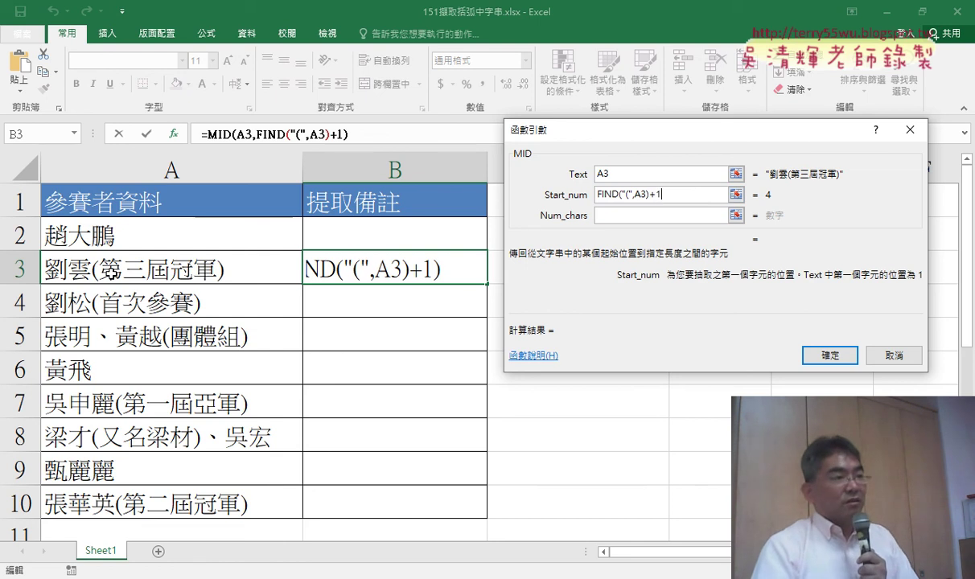
pyautogui.click(616, 216)
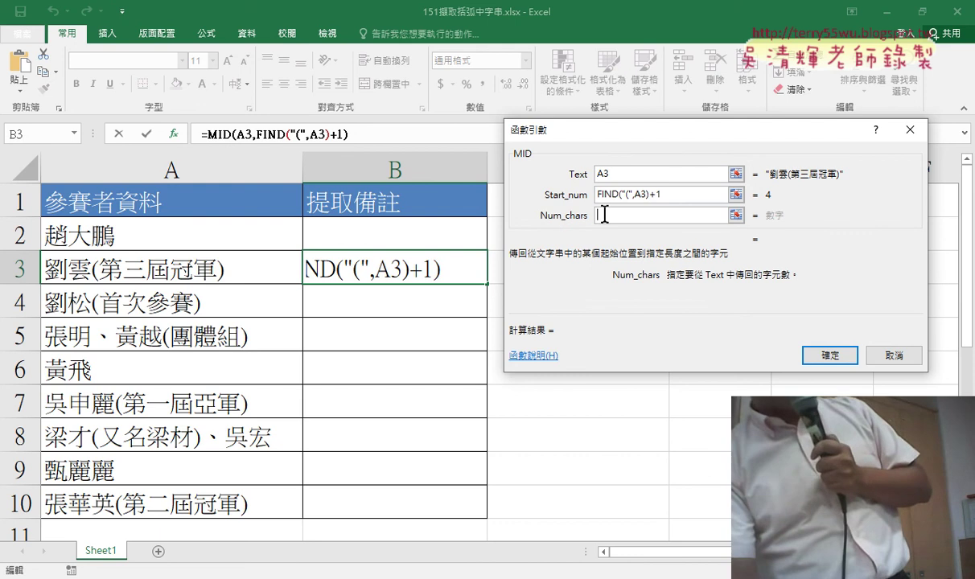
# - Set MID's Num_chars to FIND(")",A3)-FIND("(",A3)-1
pyautogui.click(604, 214)
pyautogui.rightClick(613, 216)
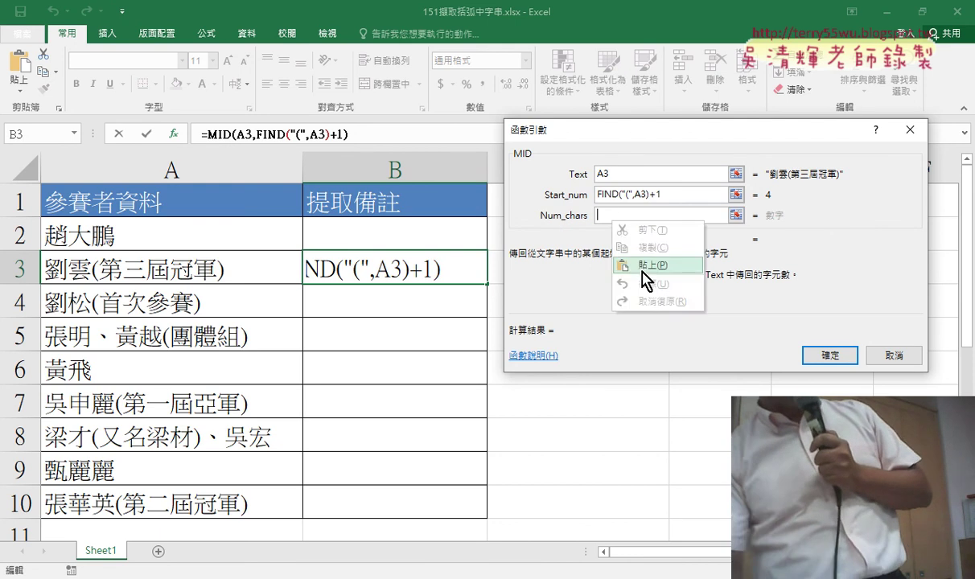
pyautogui.click(644, 279)
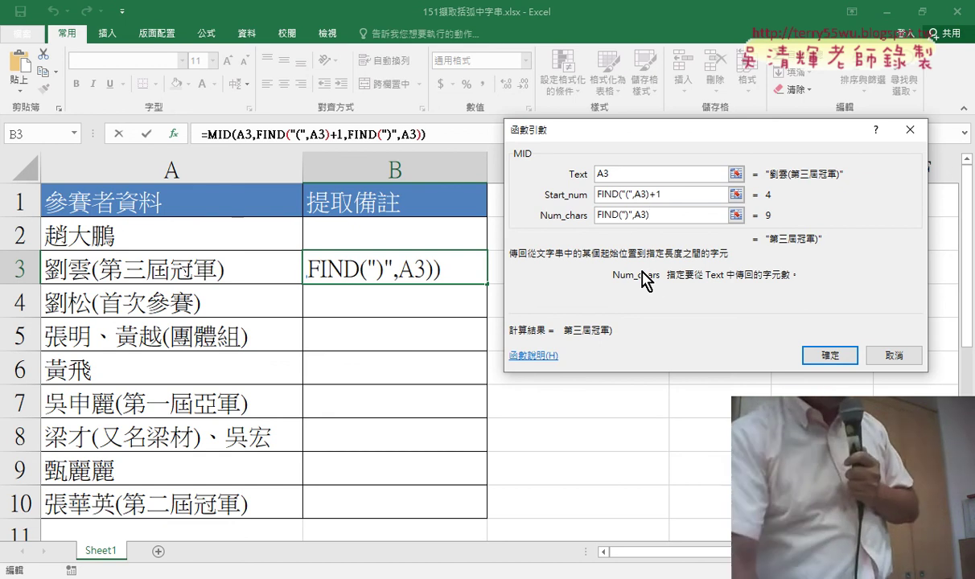
pyautogui.write('-')
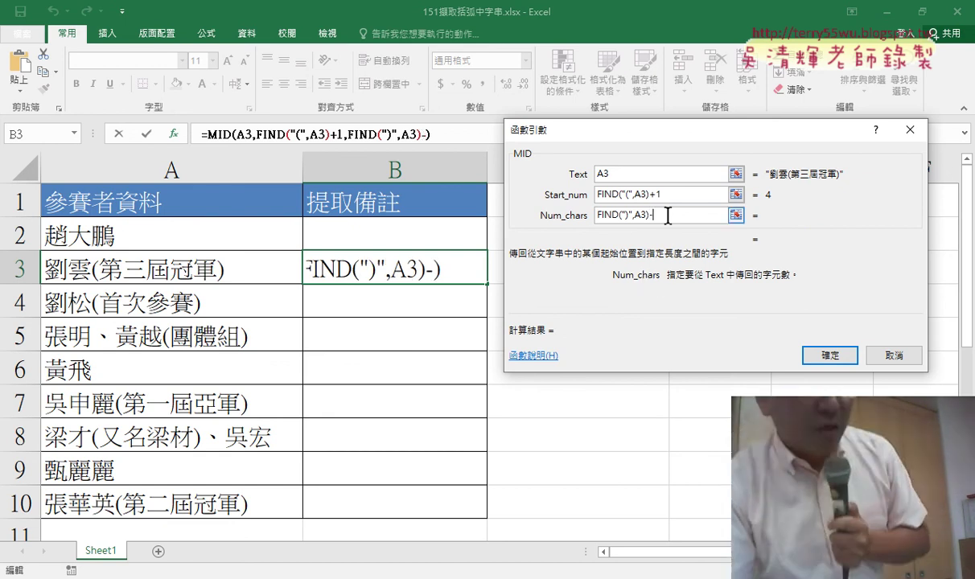
pyautogui.rightClick(669, 216)
pyautogui.click(708, 261)
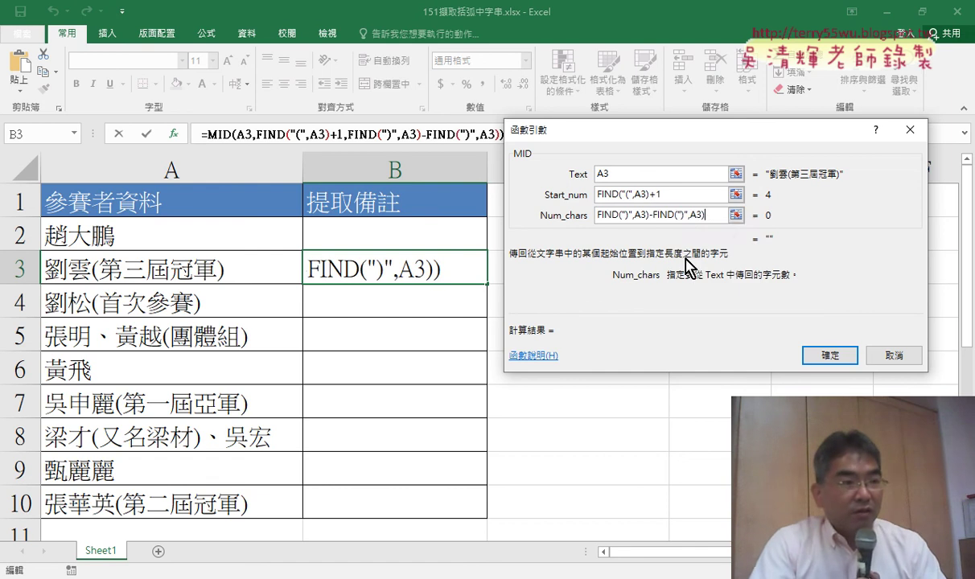
pyautogui.click(685, 215)
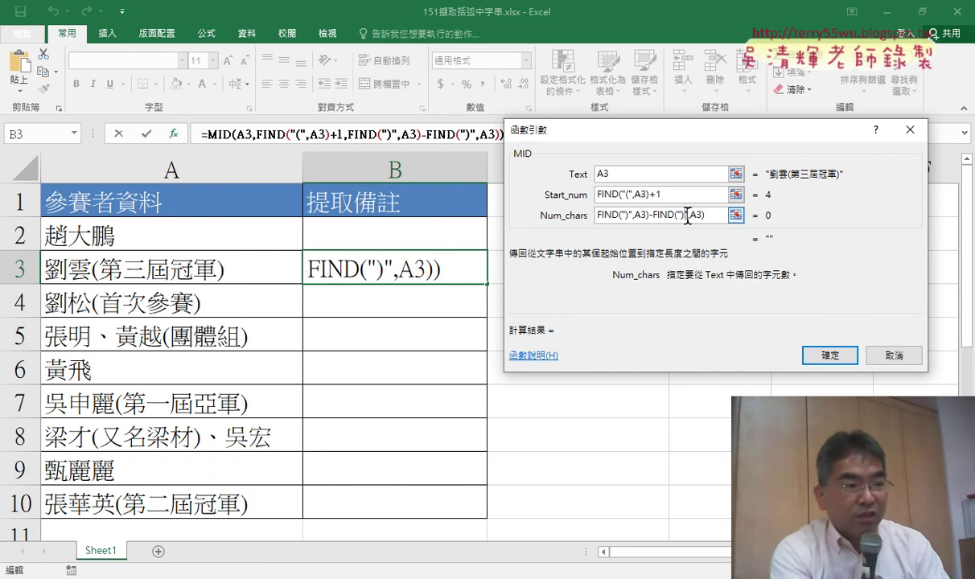
pyautogui.press('BackSpace')
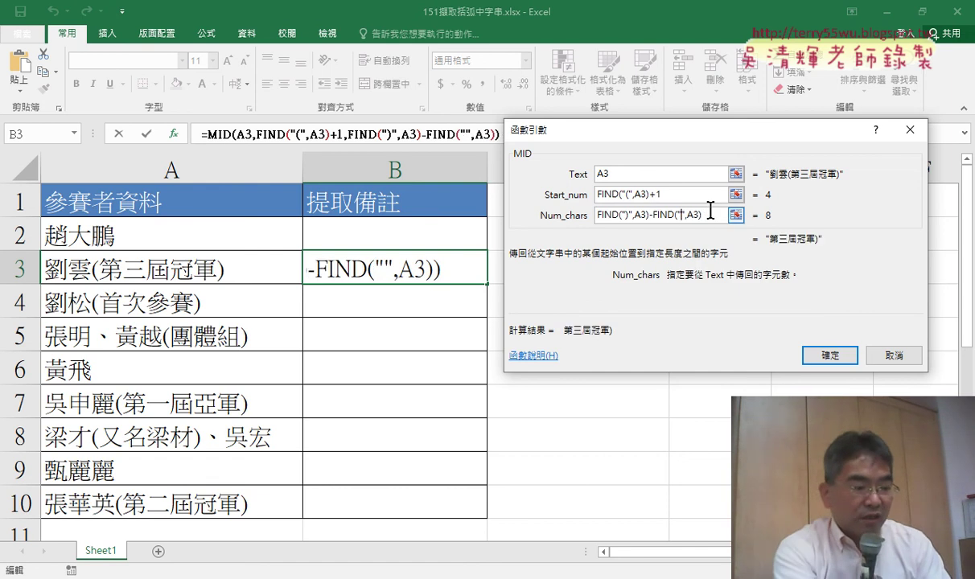
pyautogui.write('(')
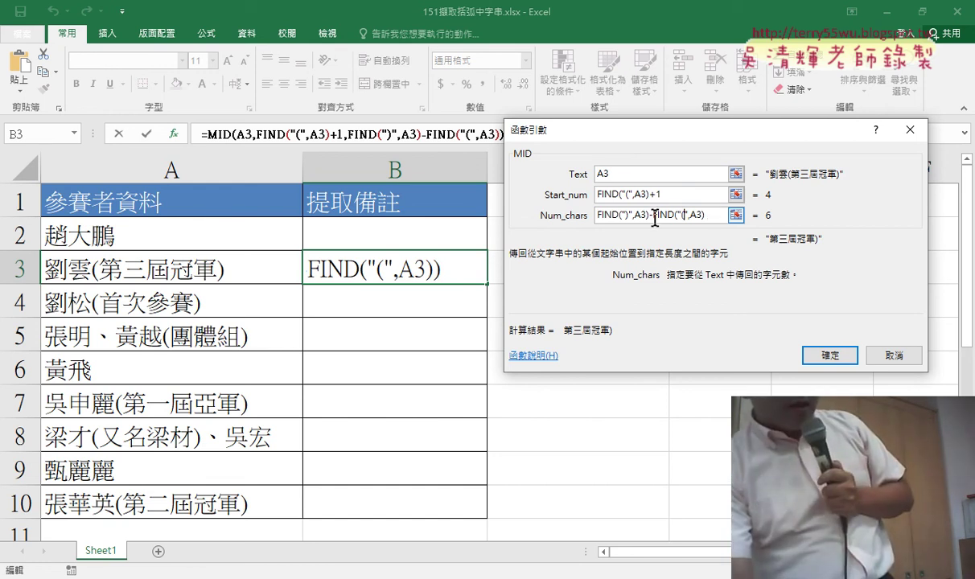
pyautogui.moveTo(654, 216); pyautogui.dragTo(727, 215)
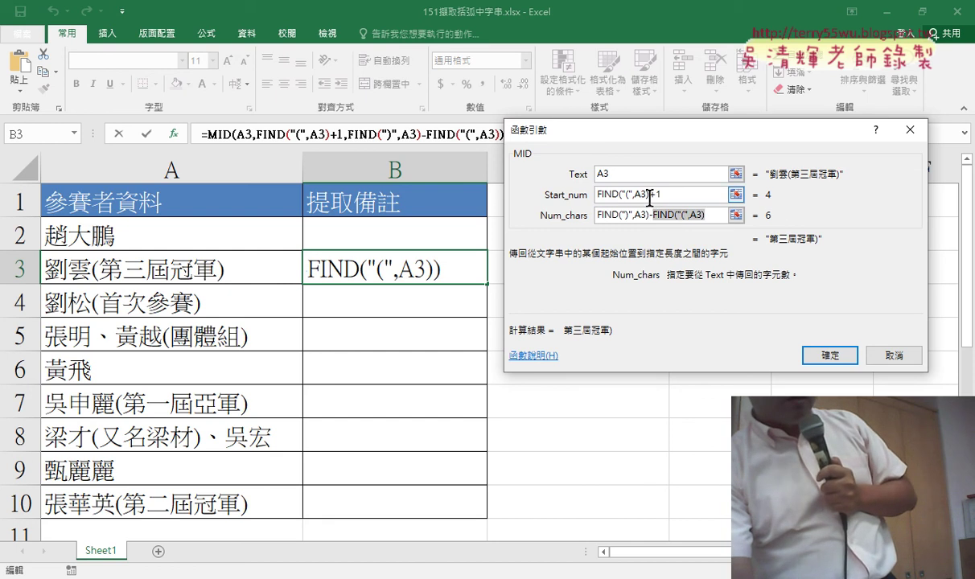
pyautogui.click(715, 216)
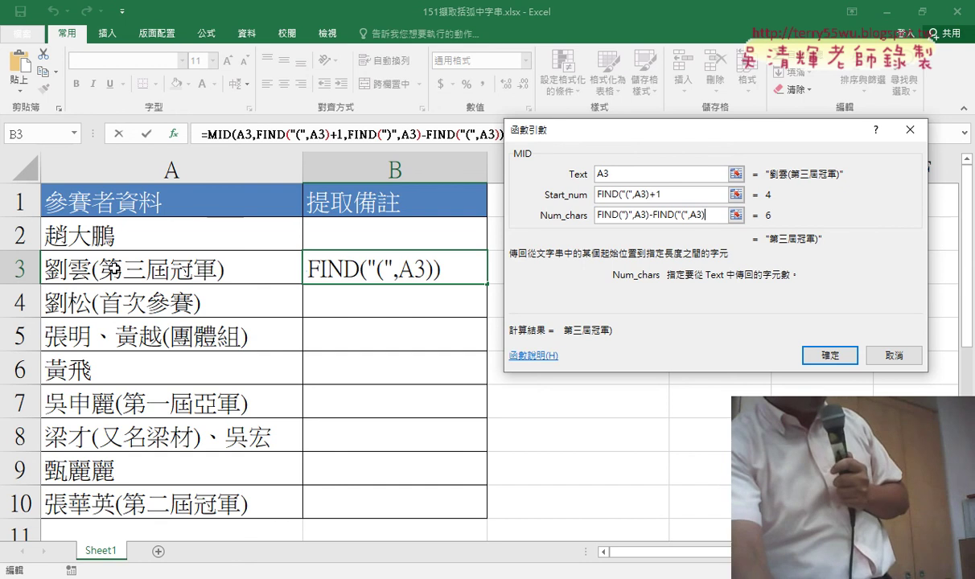
pyautogui.write('-')
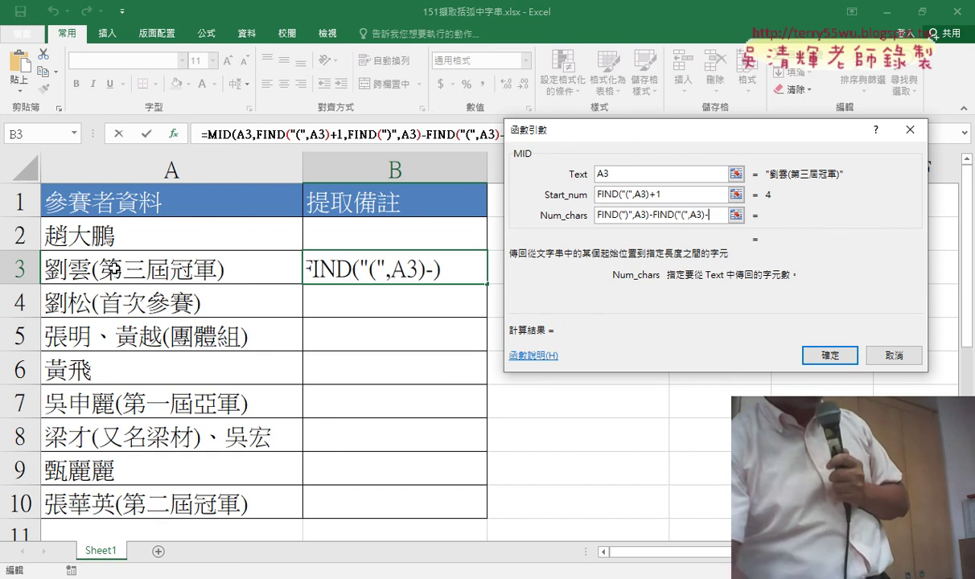
pyautogui.write('1')
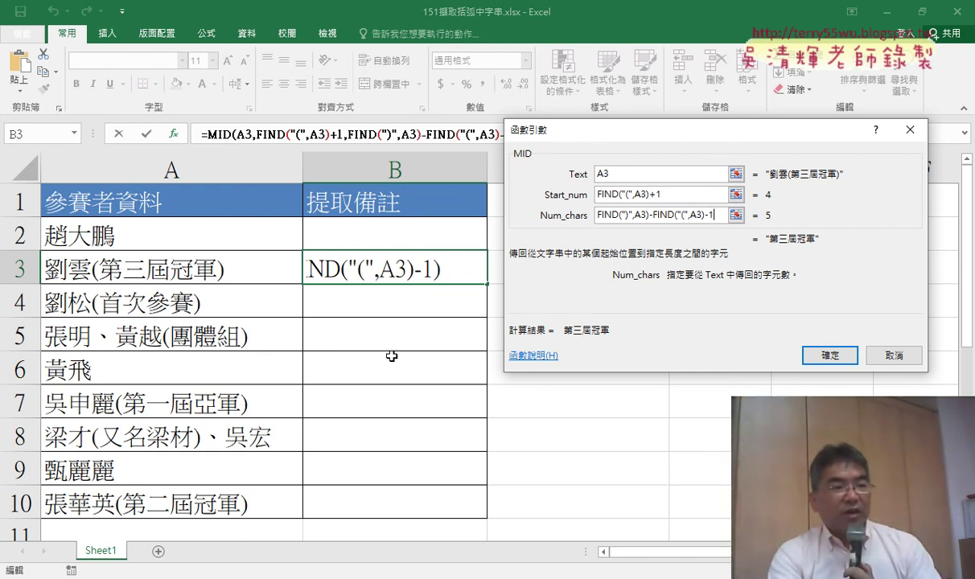
# - Confirm the MID formula and copy it from B3 down to B10 and up to B2
pyautogui.click(836, 359)
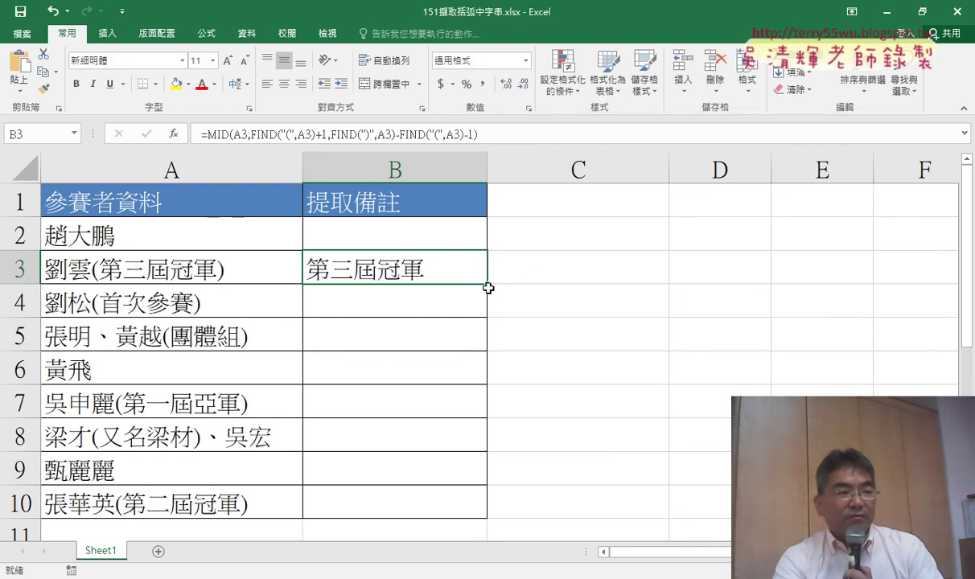
pyautogui.moveTo(487, 285); pyautogui.dragTo(476, 515)
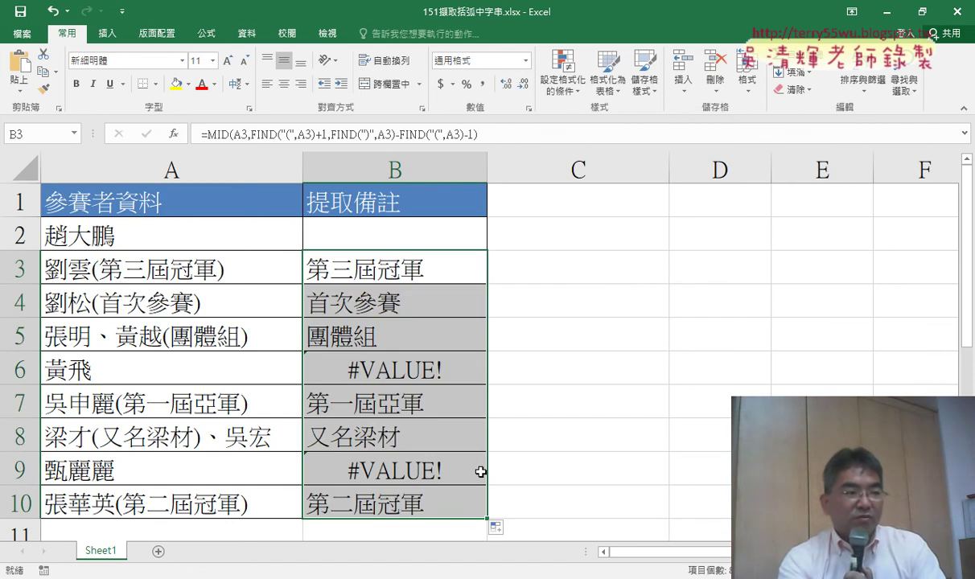
pyautogui.click(442, 271)
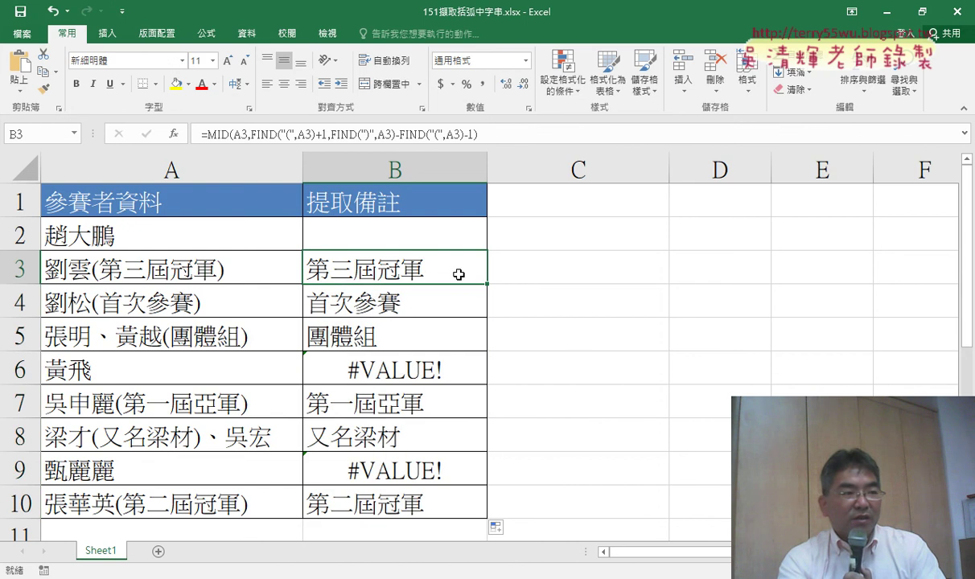
pyautogui.moveTo(487, 283); pyautogui.dragTo(489, 234)
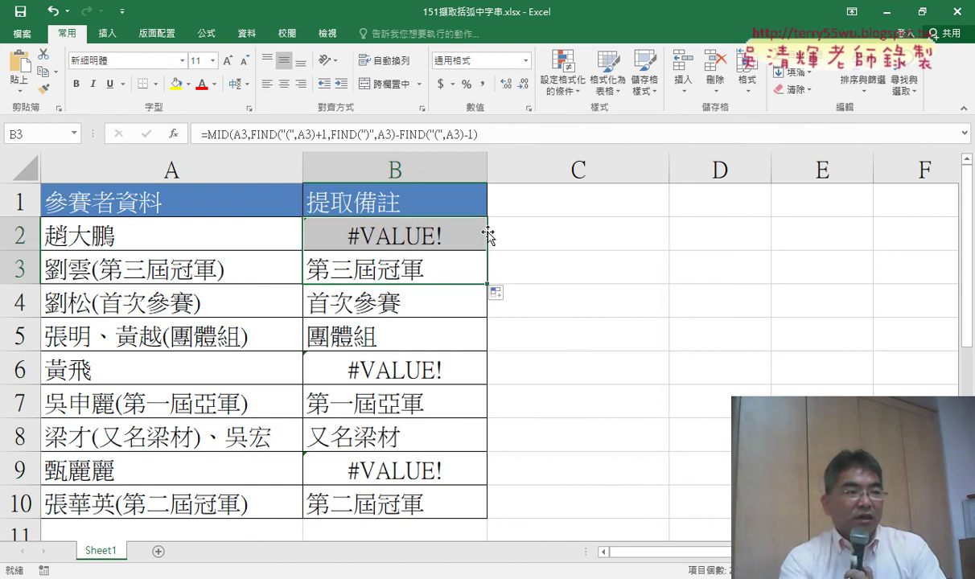
pyautogui.click(430, 271)
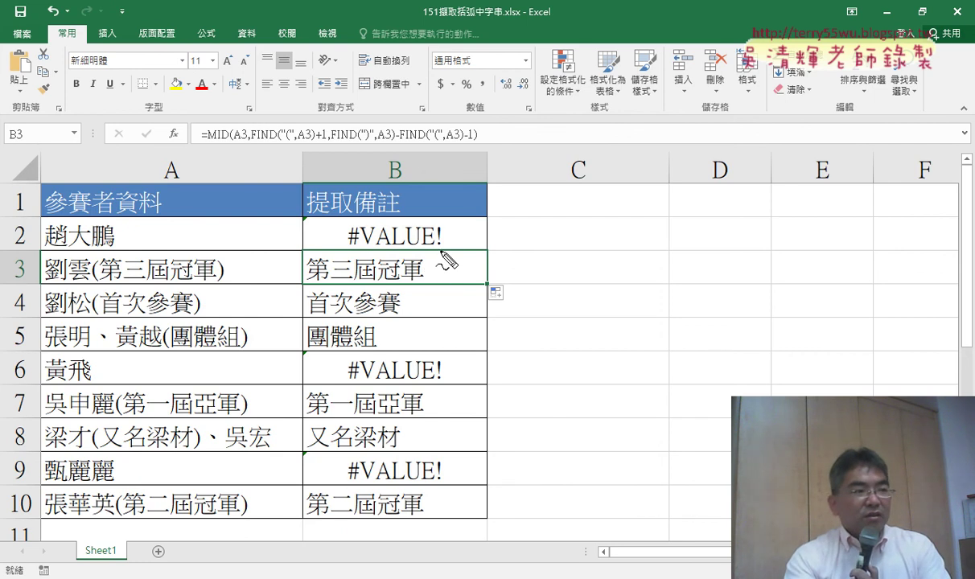
pyautogui.moveTo(438, 255); pyautogui.dragTo(448, 248)
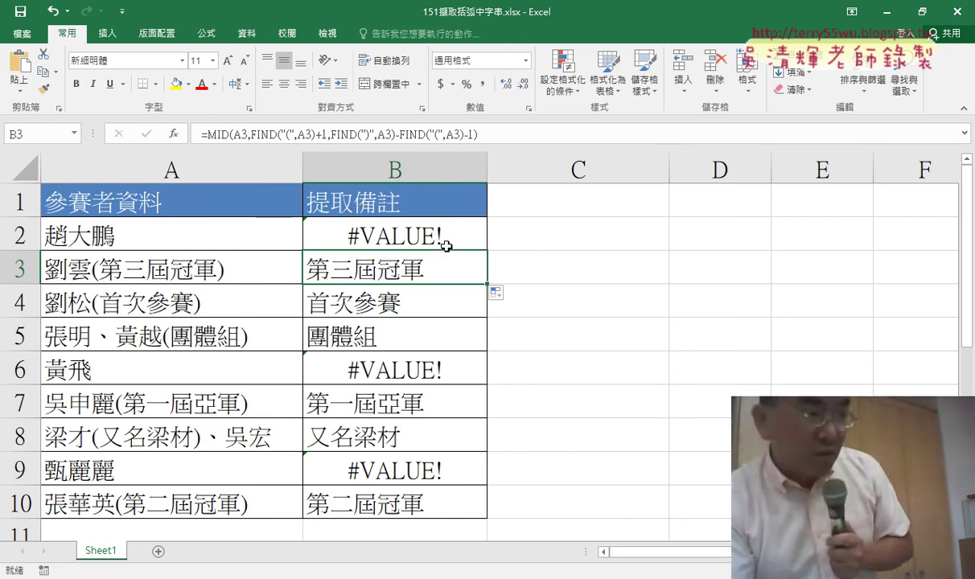
pyautogui.click(582, 271)
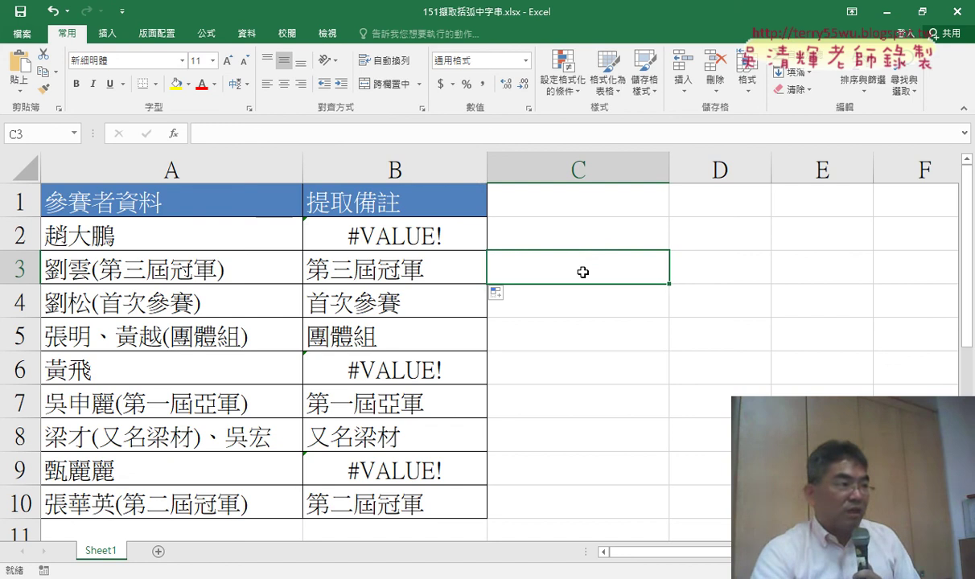
pyautogui.click(174, 134)
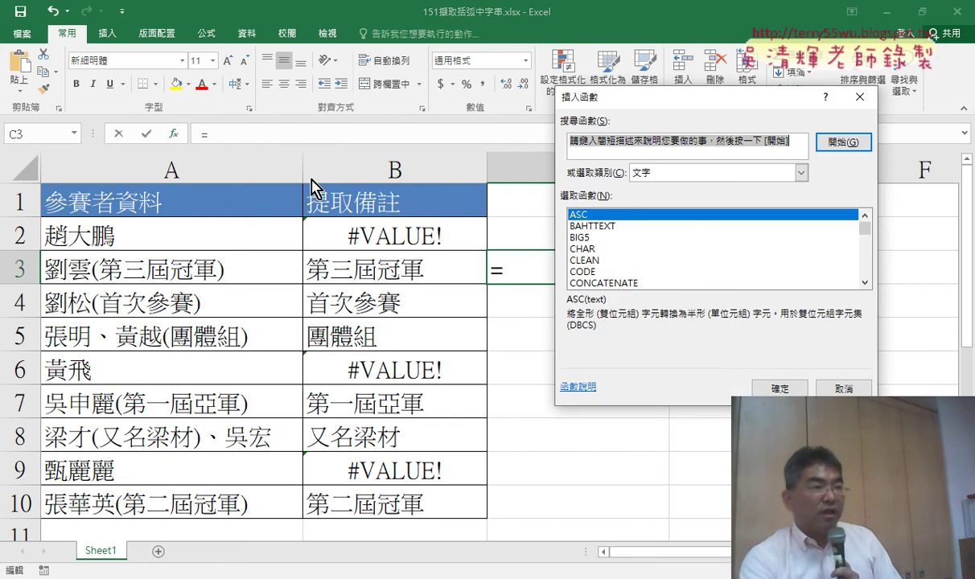
pyautogui.click(679, 173)
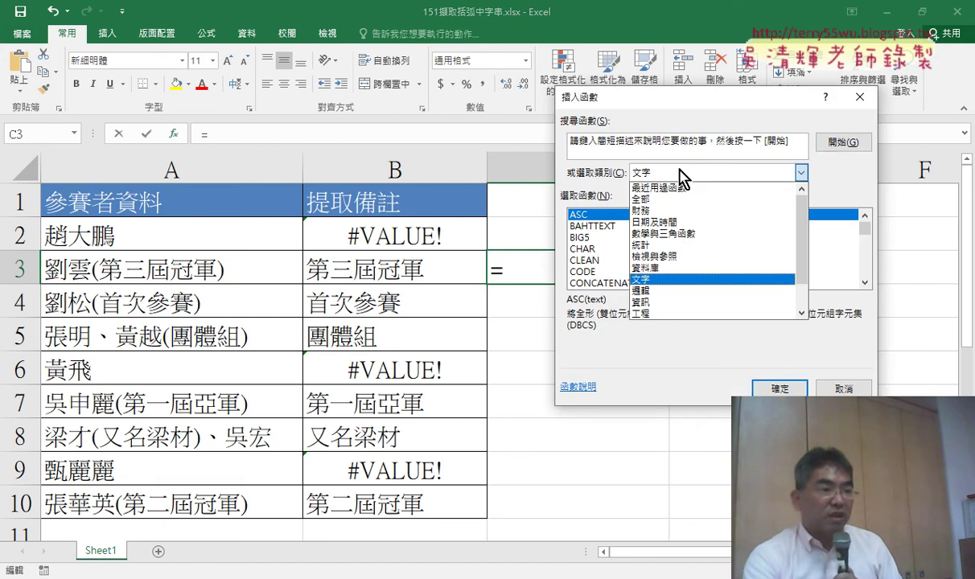
pyautogui.click(663, 290)
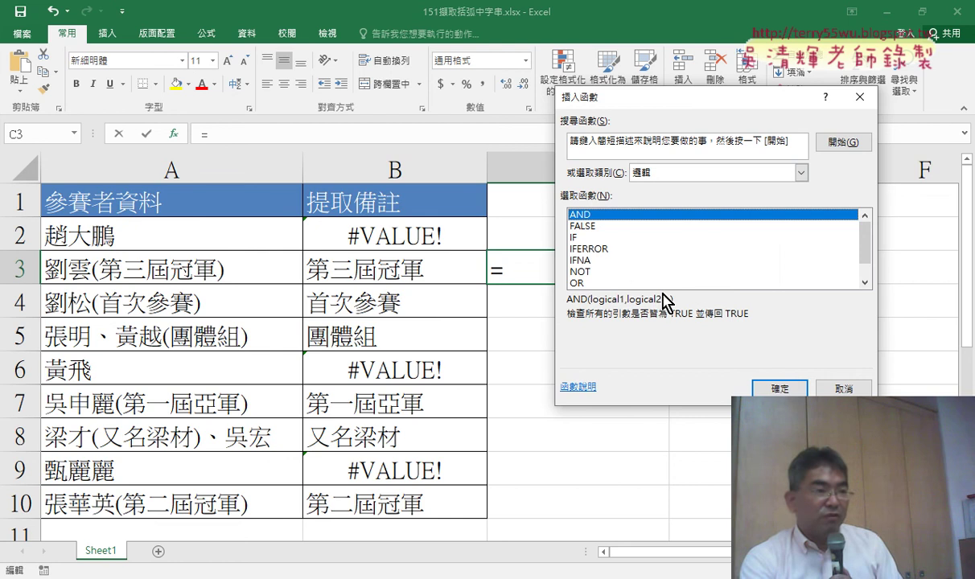
pyautogui.click(599, 251)
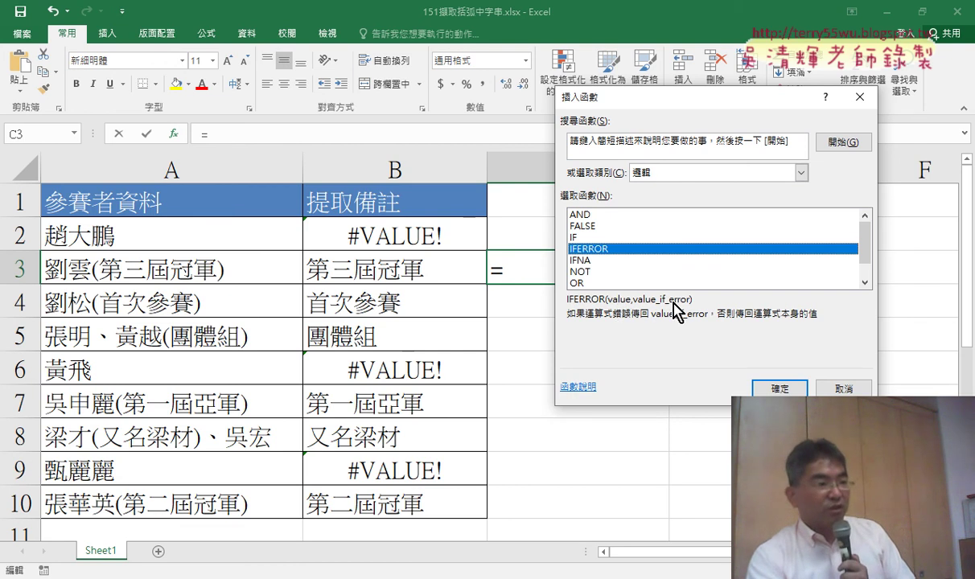
pyautogui.click(830, 386)
# - Cut the entire MID formula out of cell B3
pyautogui.click(411, 271)
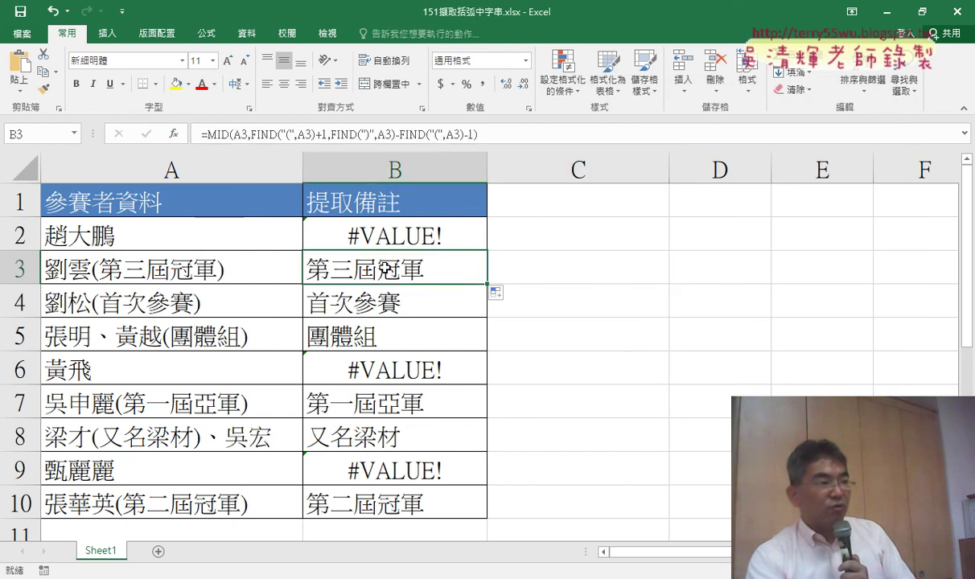
pyautogui.doubleClick(228, 131)
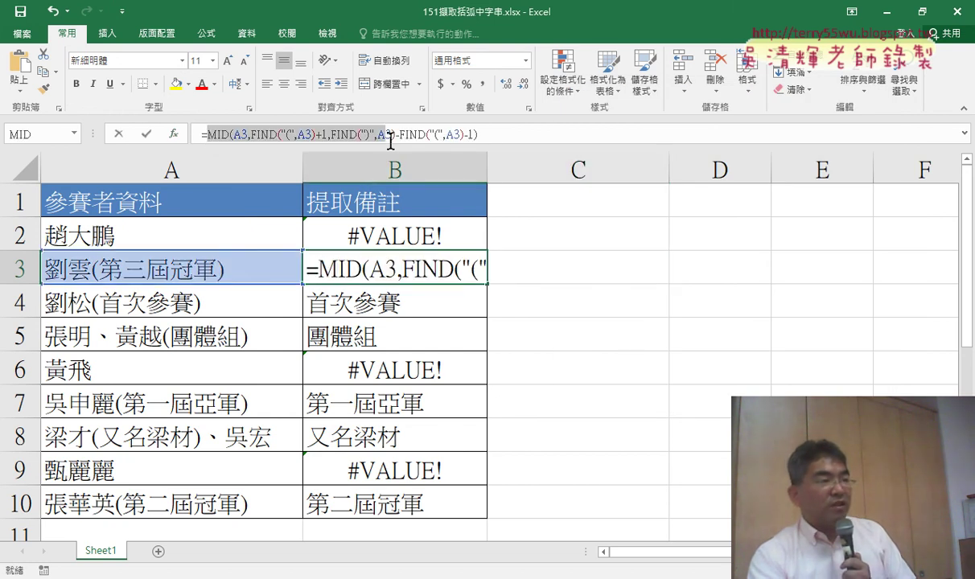
pyautogui.moveTo(228, 130); pyautogui.dragTo(478, 135)
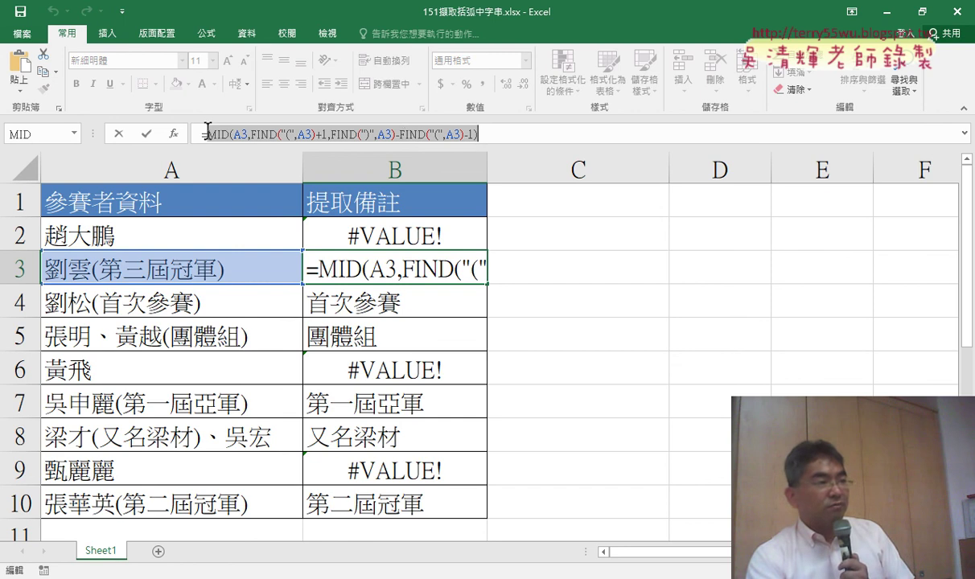
pyautogui.rightClick(278, 134)
pyautogui.click(307, 147)
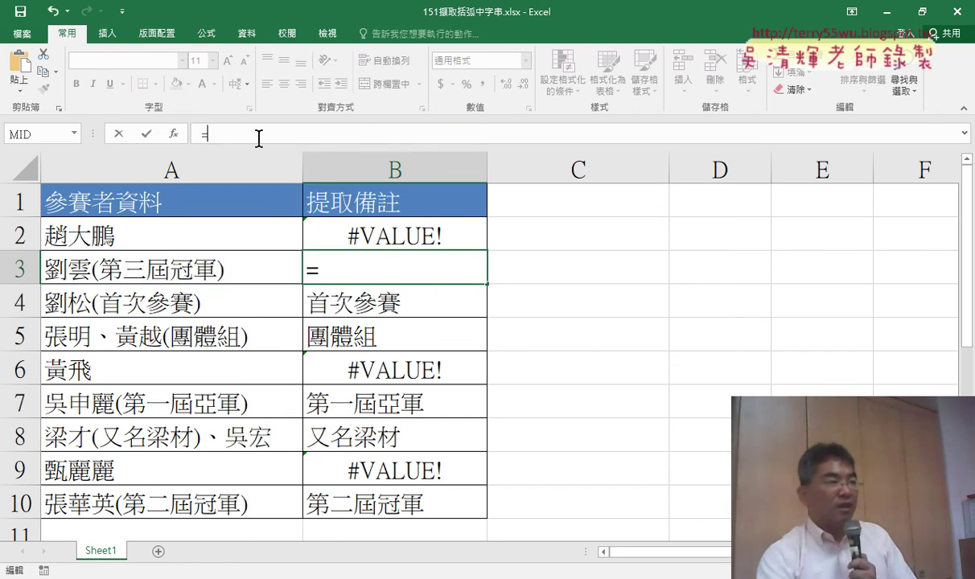
# - Insert IFERROR into B3 and paste the MID formula as its Value argument
pyautogui.click(171, 133)
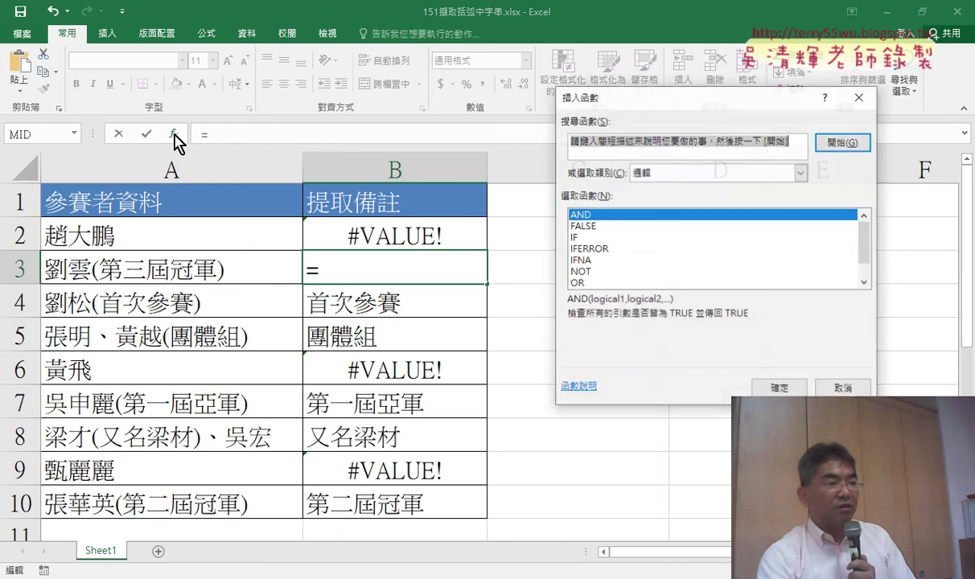
pyautogui.doubleClick(599, 249)
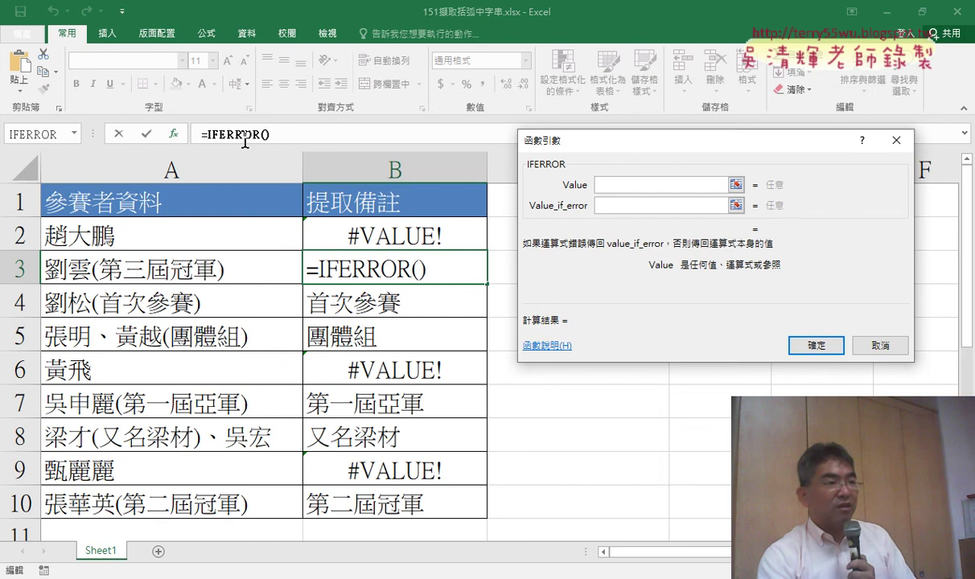
pyautogui.rightClick(613, 186)
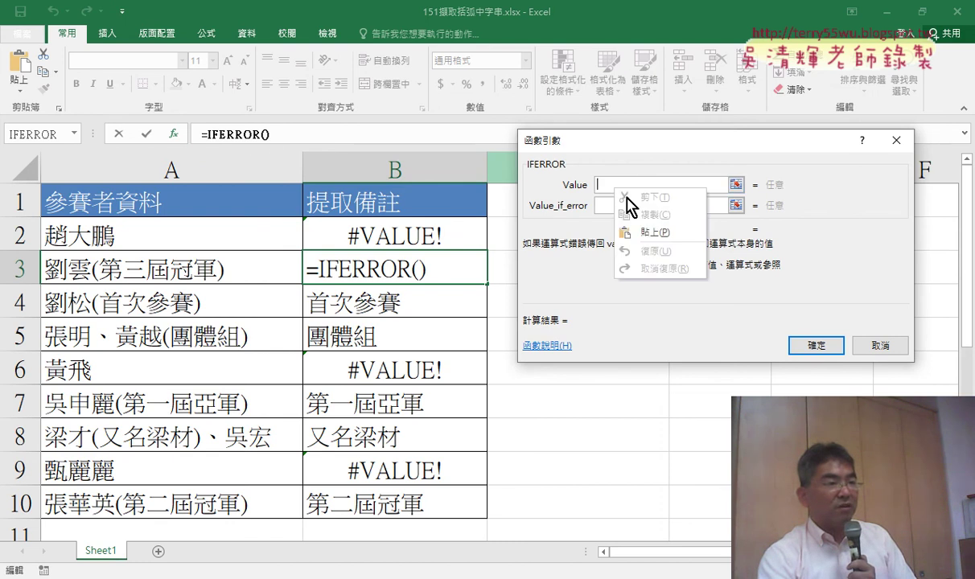
pyautogui.click(655, 232)
pyautogui.moveTo(723, 184); pyautogui.dragTo(616, 174)
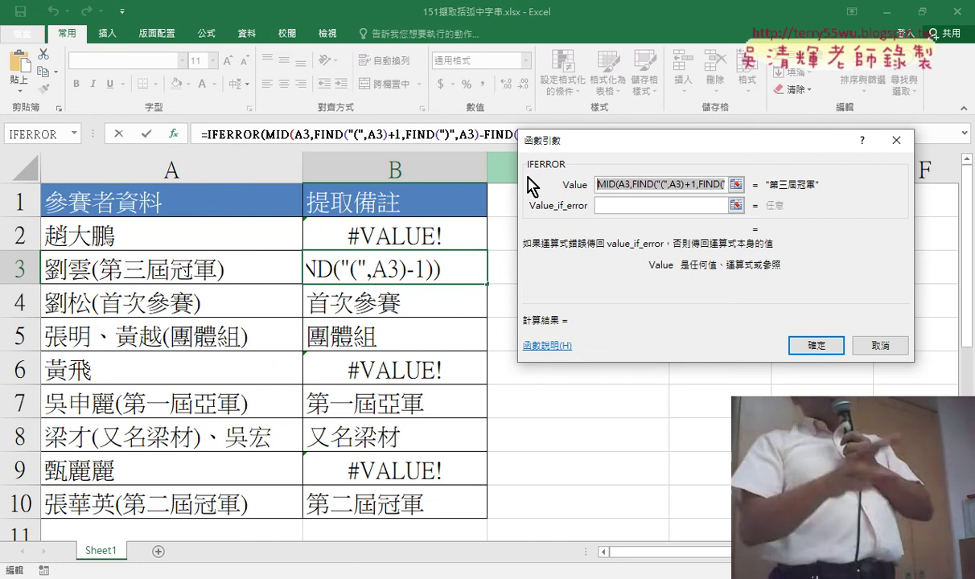
pyautogui.press('Home')
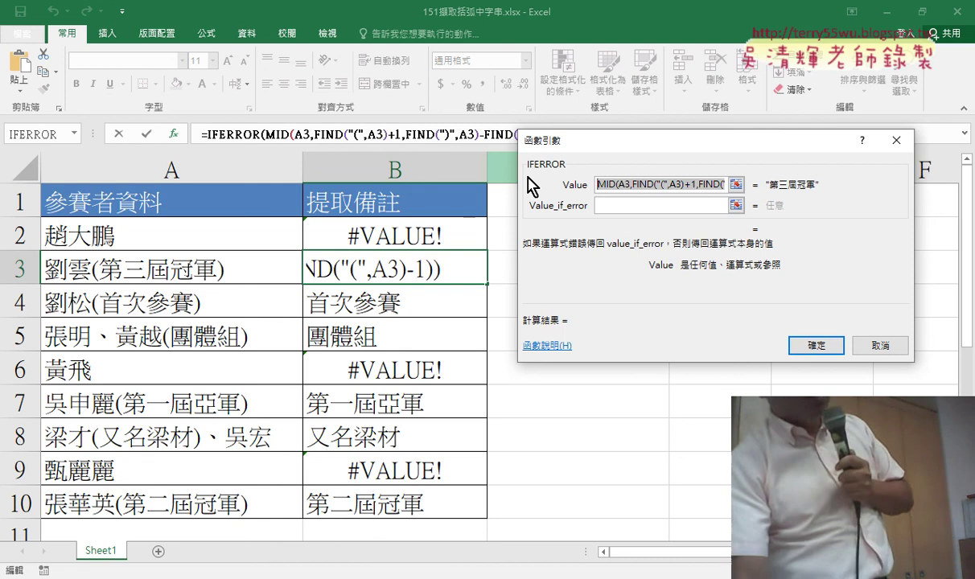
# - Enter "" as the Value_if_error argument and confirm B3's IFERROR formula
pyautogui.click(599, 206)
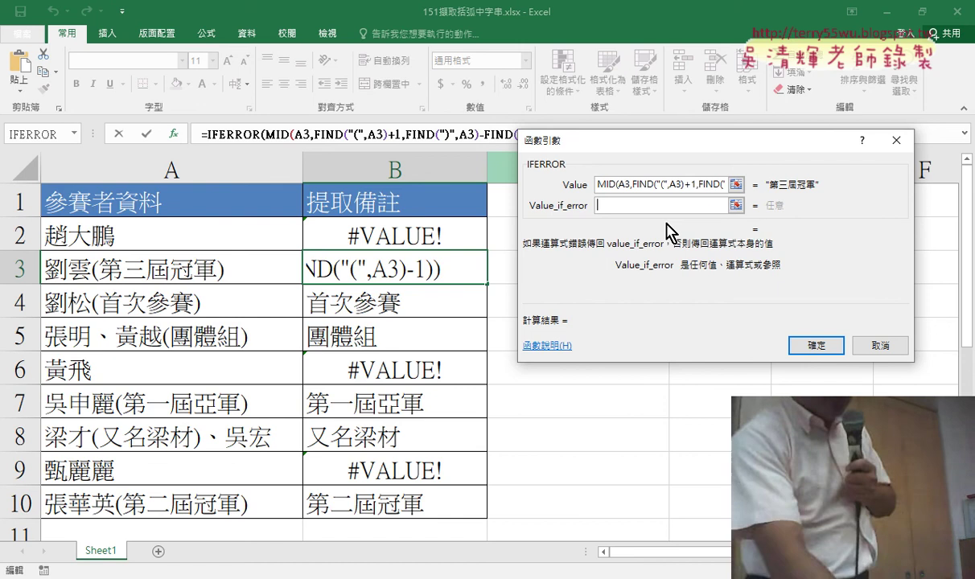
pyautogui.write('"')
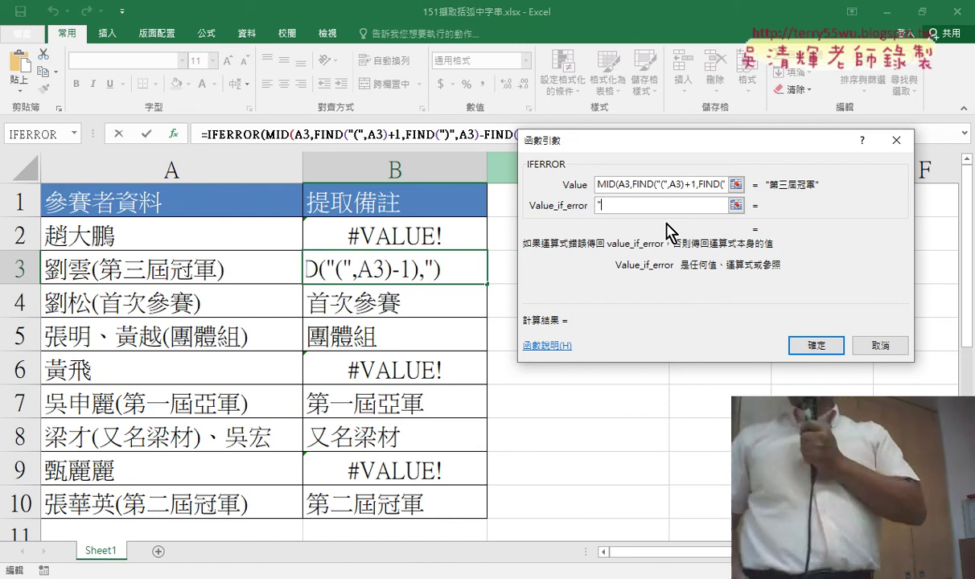
pyautogui.write('"')
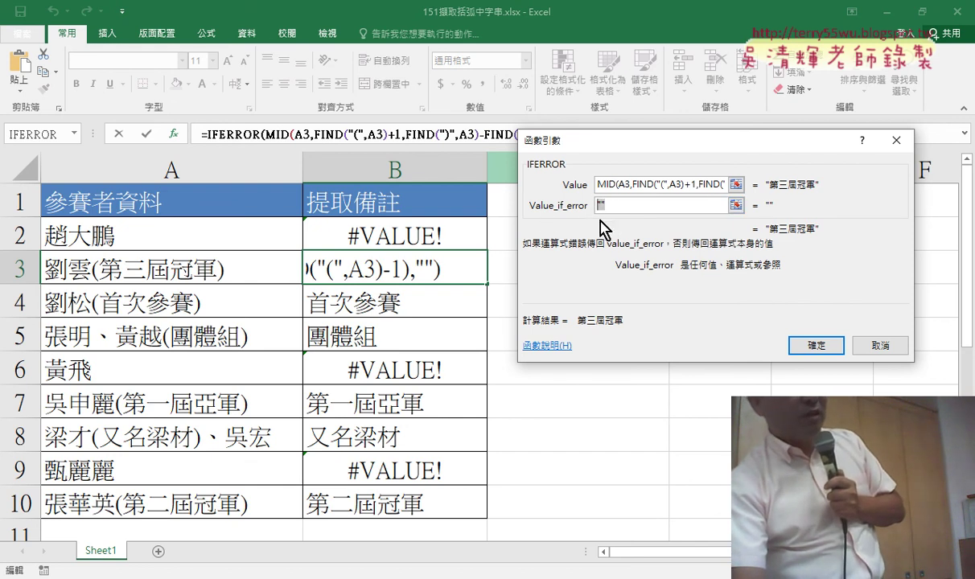
pyautogui.click(811, 347)
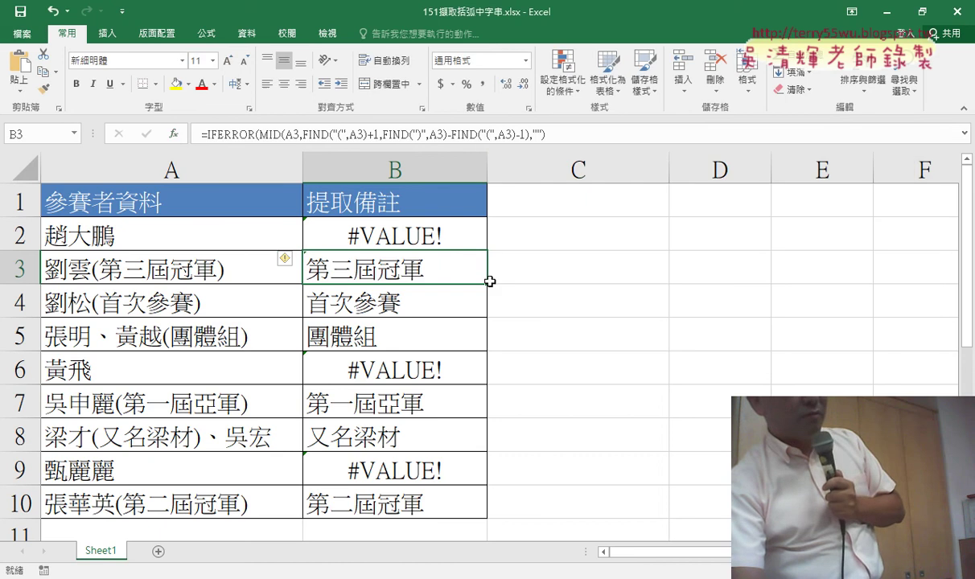
# - Copy B3's IFERROR formula up to B2 and down to B10, leaving B2, B6 and B9 blank
pyautogui.moveTo(487, 284); pyautogui.dragTo(482, 226)
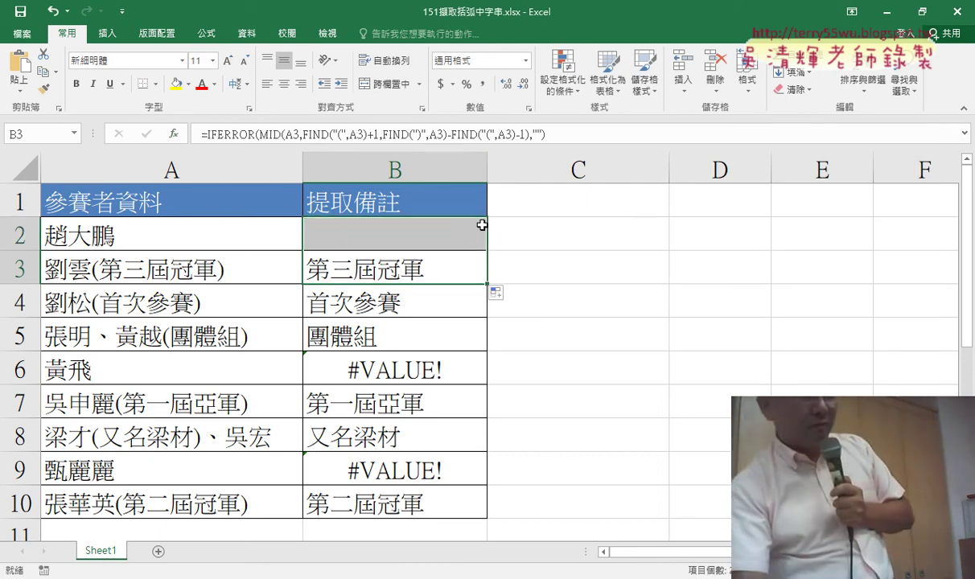
pyautogui.moveTo(487, 286); pyautogui.dragTo(487, 517)
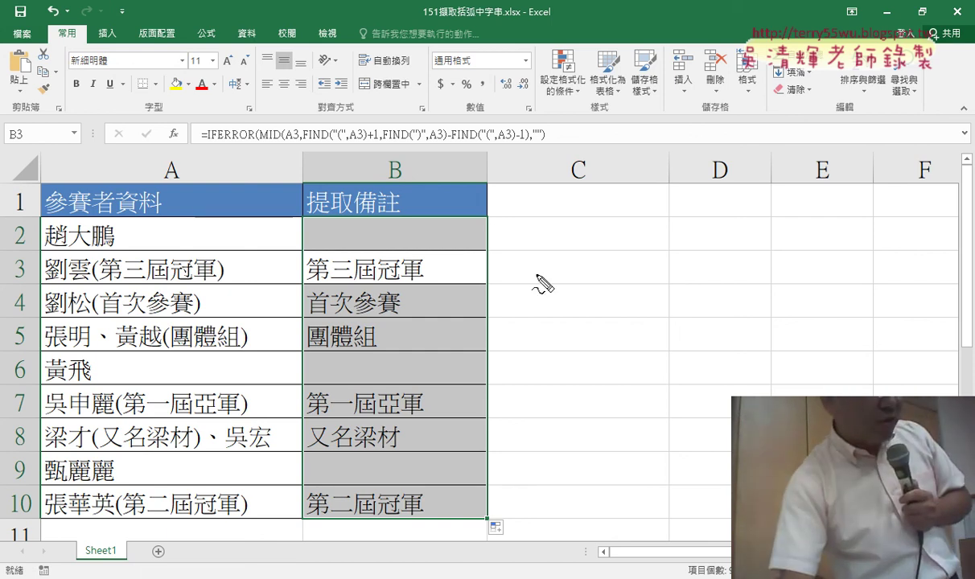
pyautogui.moveTo(305, 147); pyautogui.dragTo(380, 148)
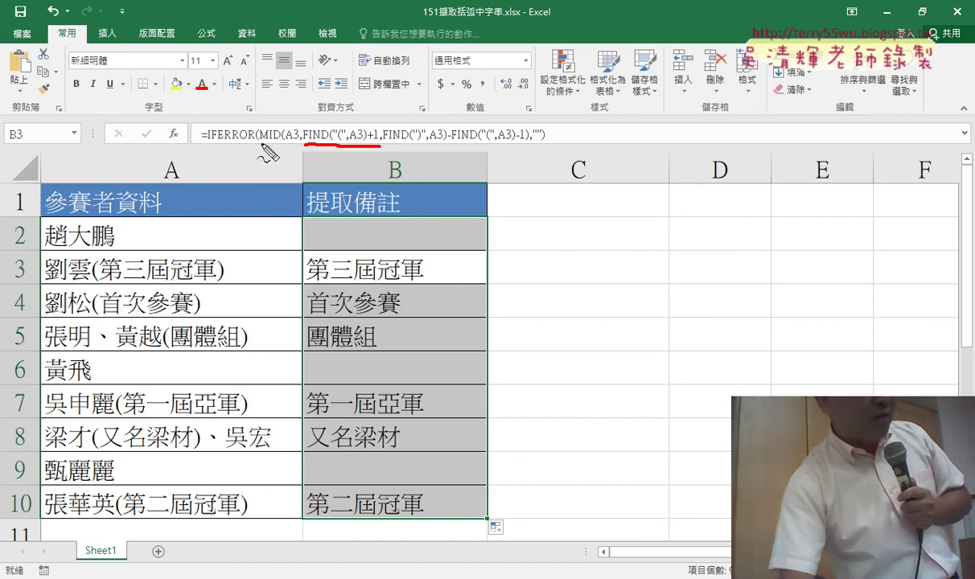
pyautogui.moveTo(260, 146); pyautogui.dragTo(355, 151)
pyautogui.moveTo(251, 147); pyautogui.dragTo(205, 146)
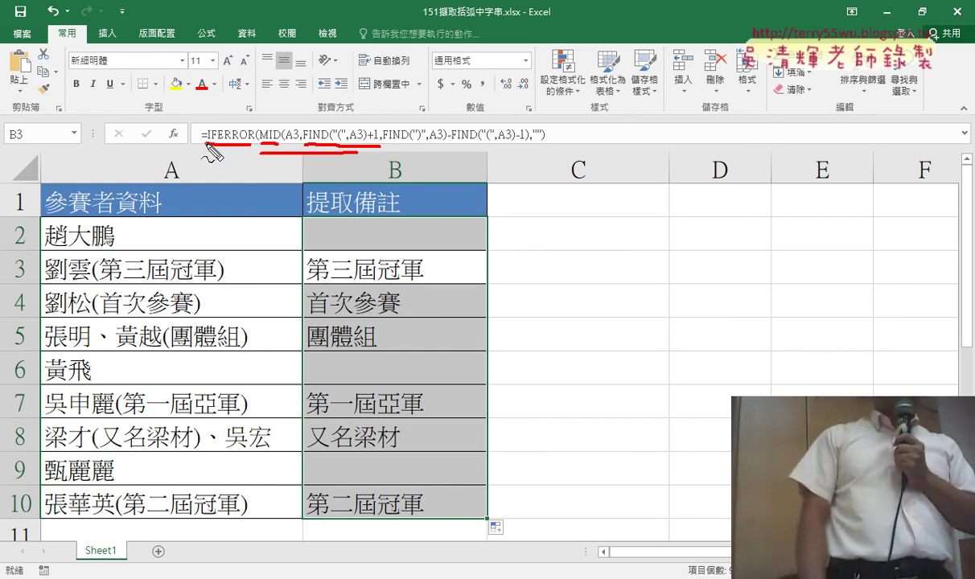